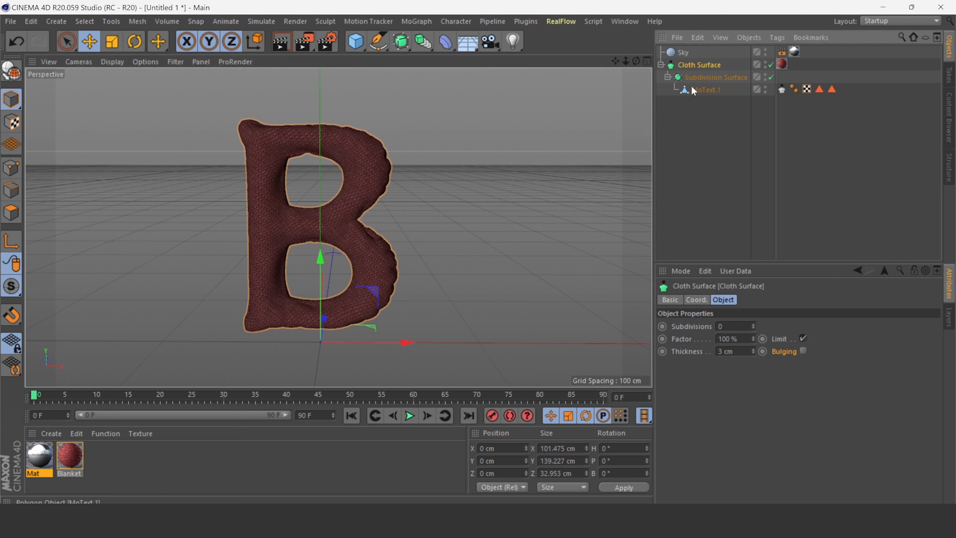
# Step: Run Dress-O-matic from the Cloth tag of MoText.1 and inspect the puffed letter from the side
pyautogui.click(695, 88)
pyautogui.click(782, 89)
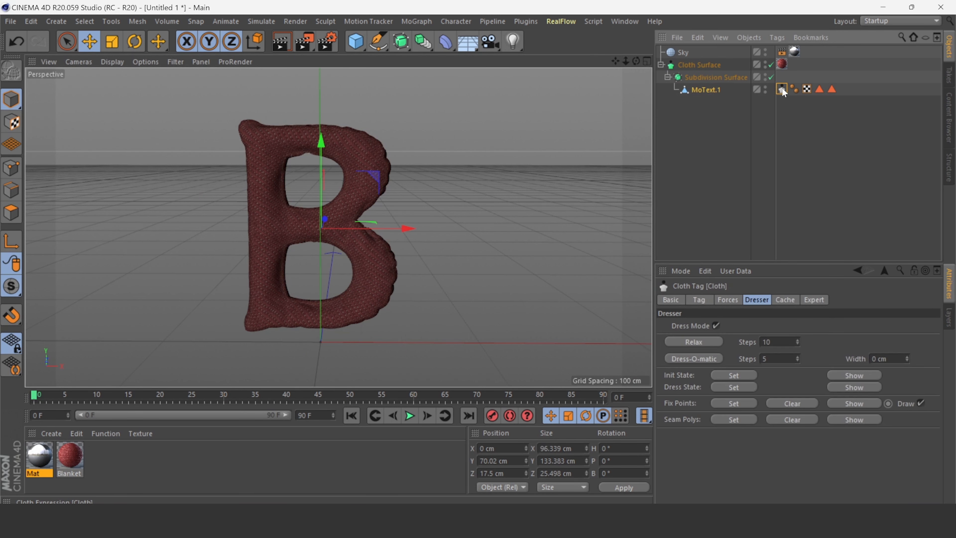
pyautogui.click(705, 360)
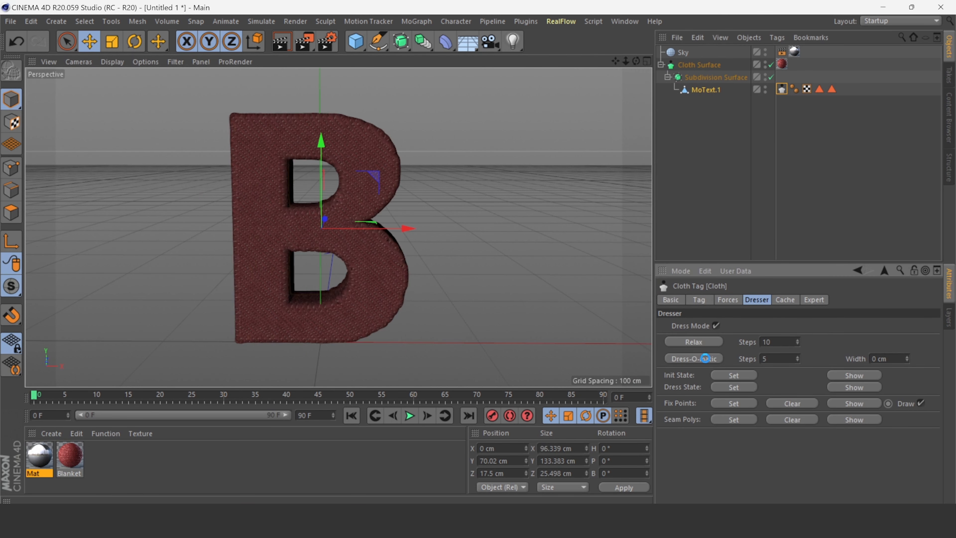
pyautogui.click(705, 360)
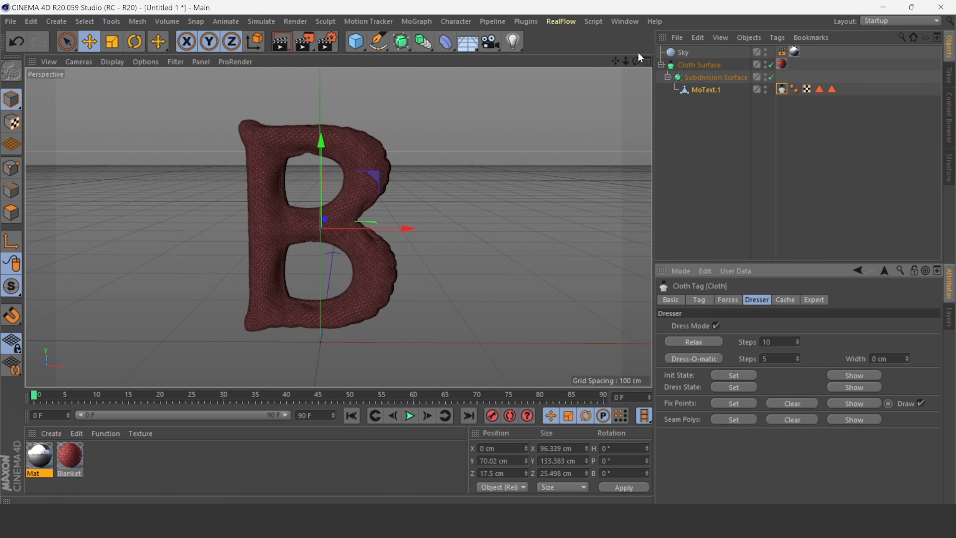
pyautogui.moveTo(636, 61); pyautogui.dragTo(549, 77)
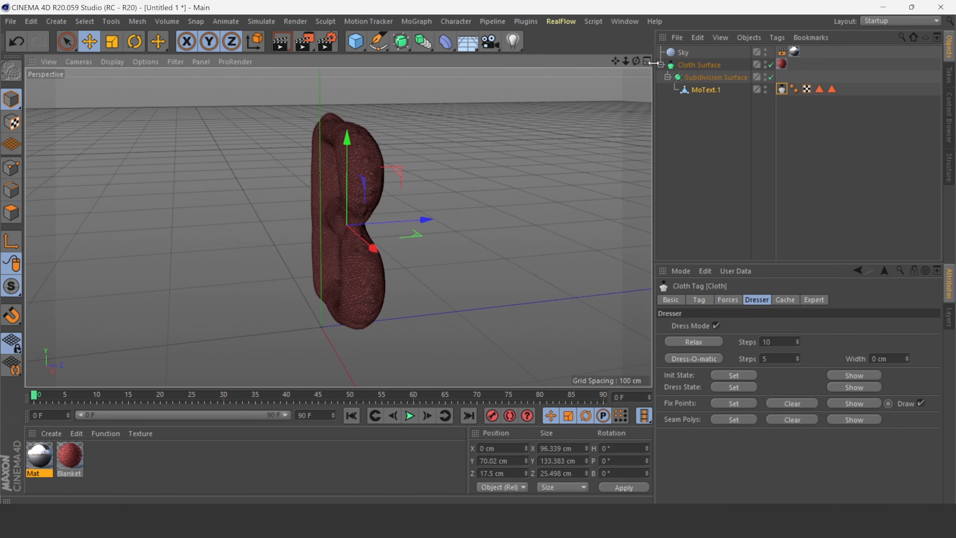
pyautogui.moveTo(636, 62); pyautogui.dragTo(715, 45)
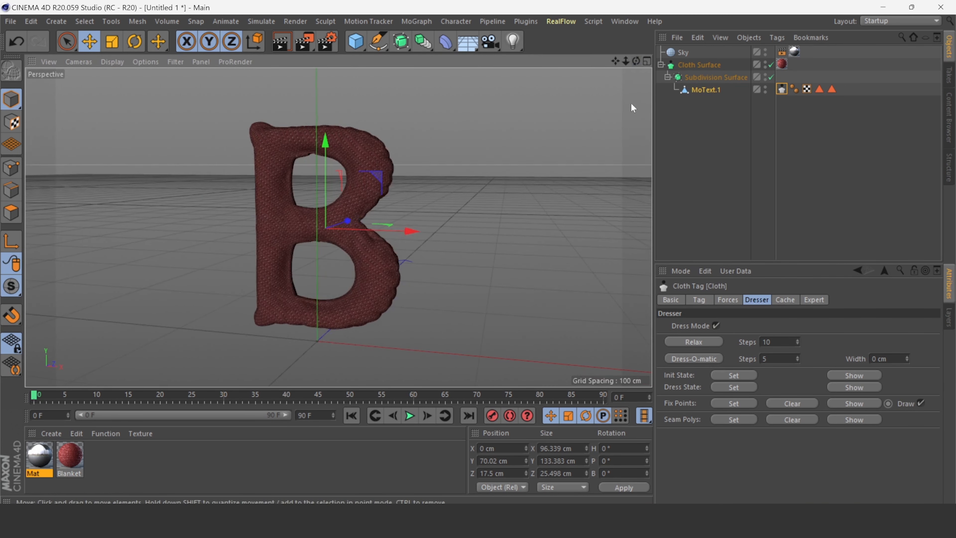
# Step: Delete the Cloth Surface object together with its nested letter, keeping only the Sky
pyautogui.click(688, 65)
pyautogui.press('Delete')
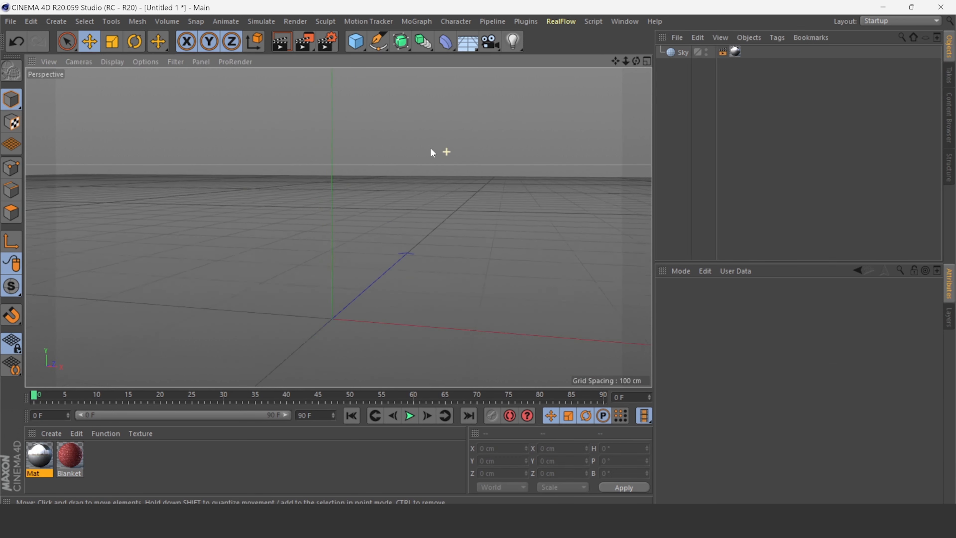
pyautogui.moveTo(636, 61); pyautogui.dragTo(596, 55)
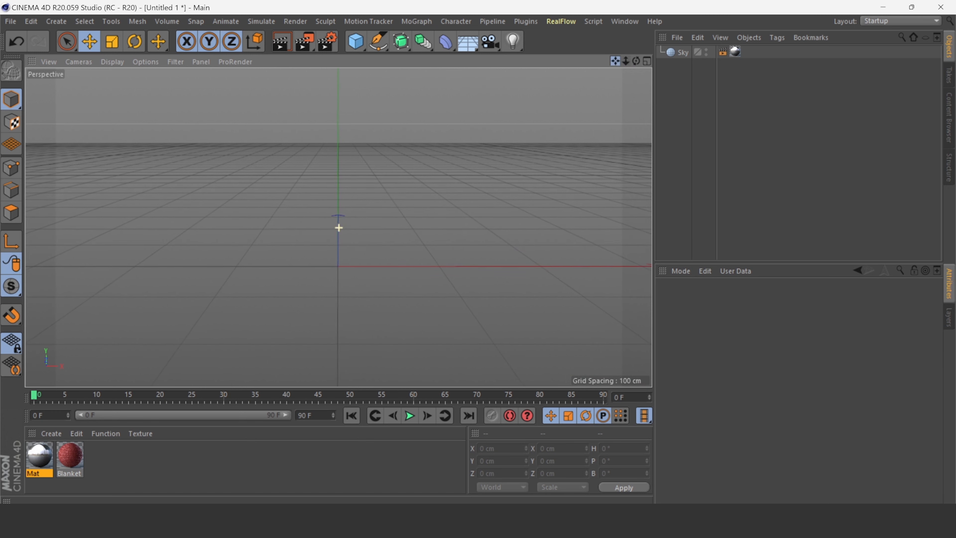
# Step: Add a MoText object, set its alignment to Middle and change its text to "B"
pyautogui.click(415, 21)
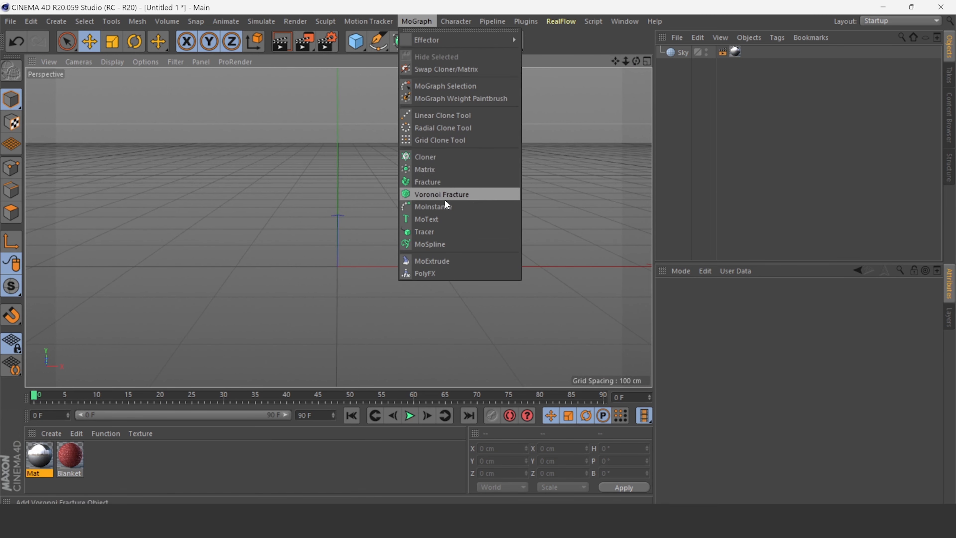
pyautogui.click(447, 219)
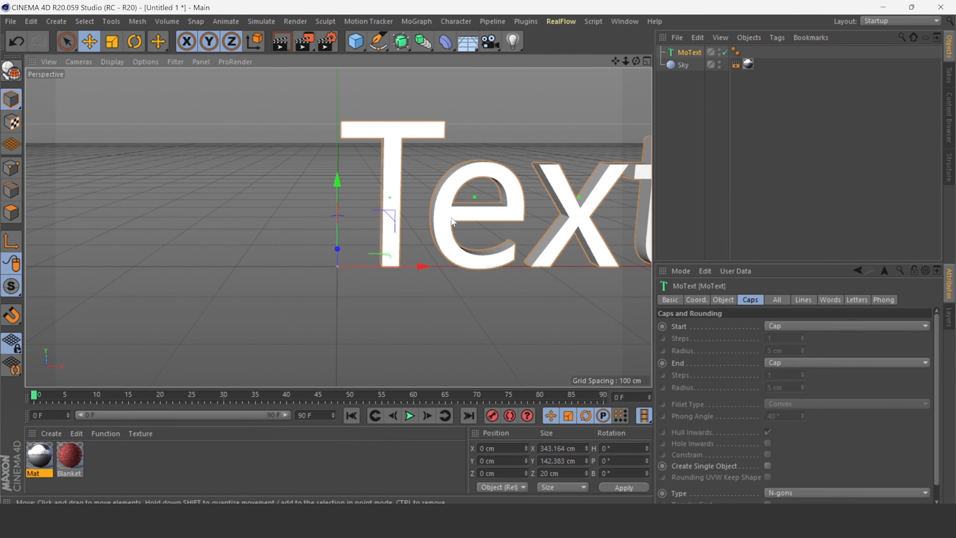
pyautogui.click(724, 299)
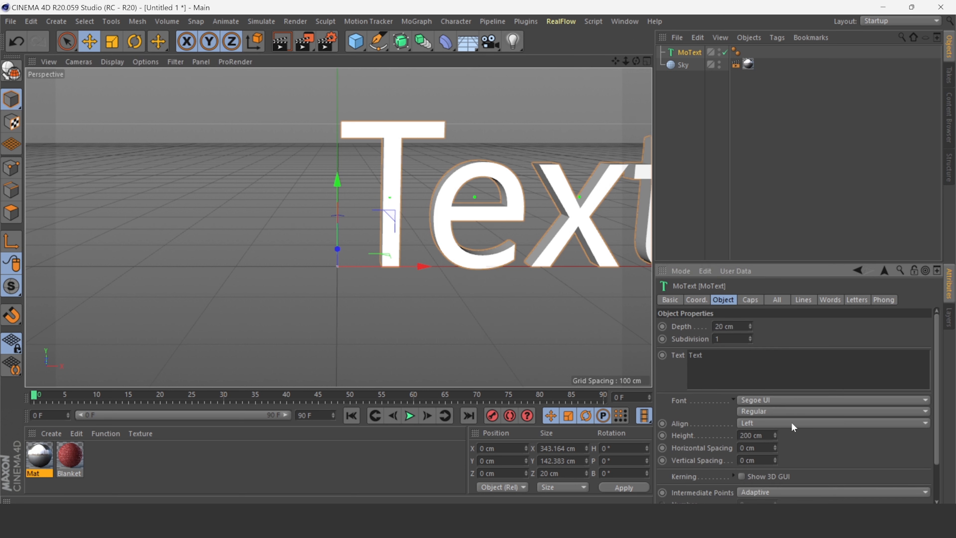
pyautogui.click(783, 423)
pyautogui.click(782, 445)
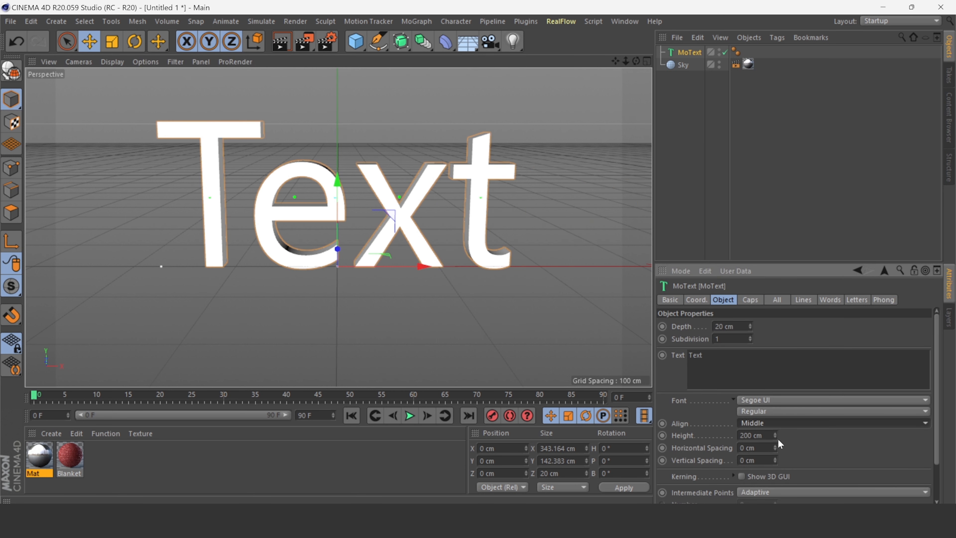
pyautogui.moveTo(713, 354); pyautogui.dragTo(594, 364)
pyautogui.write('B')
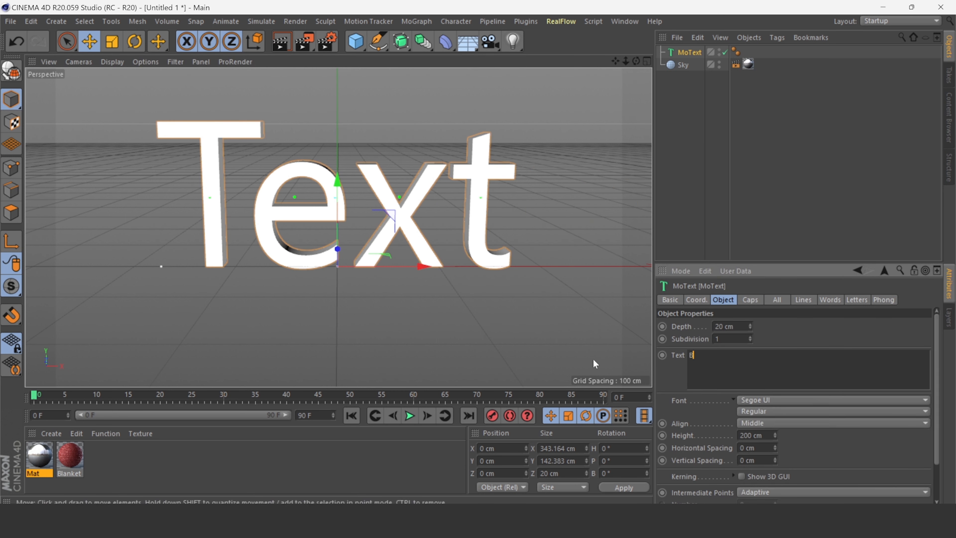
pyautogui.click(593, 358)
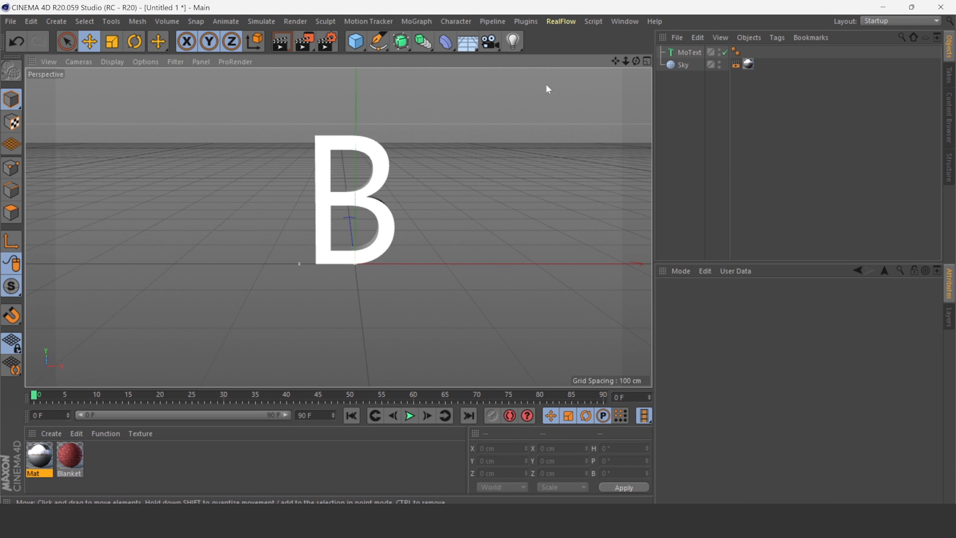
# Step: Set the MoText letter's font style to Bold and its depth to 35 cm
pyautogui.moveTo(626, 61); pyautogui.dragTo(613, 94)
pyautogui.scroll(2, 379, 182)
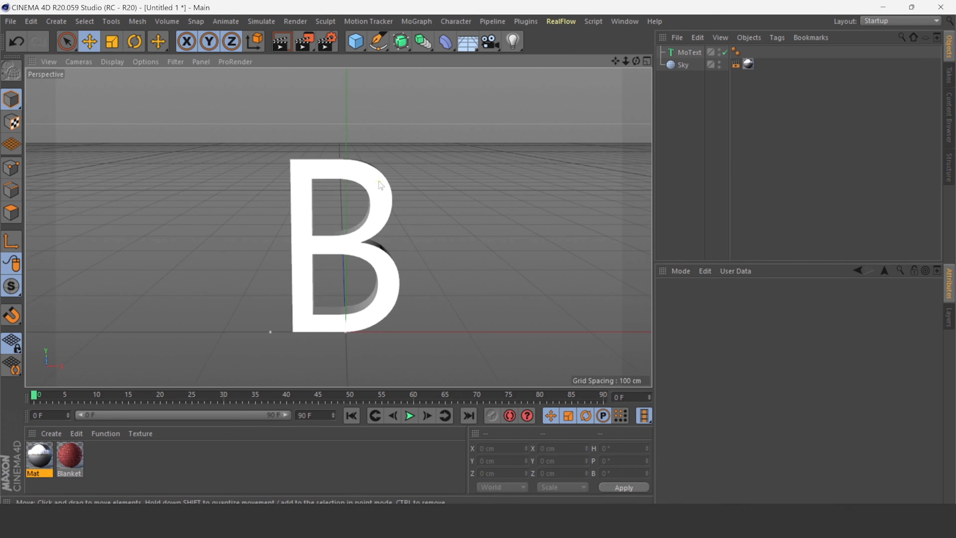
pyautogui.moveTo(636, 61); pyautogui.dragTo(602, 70)
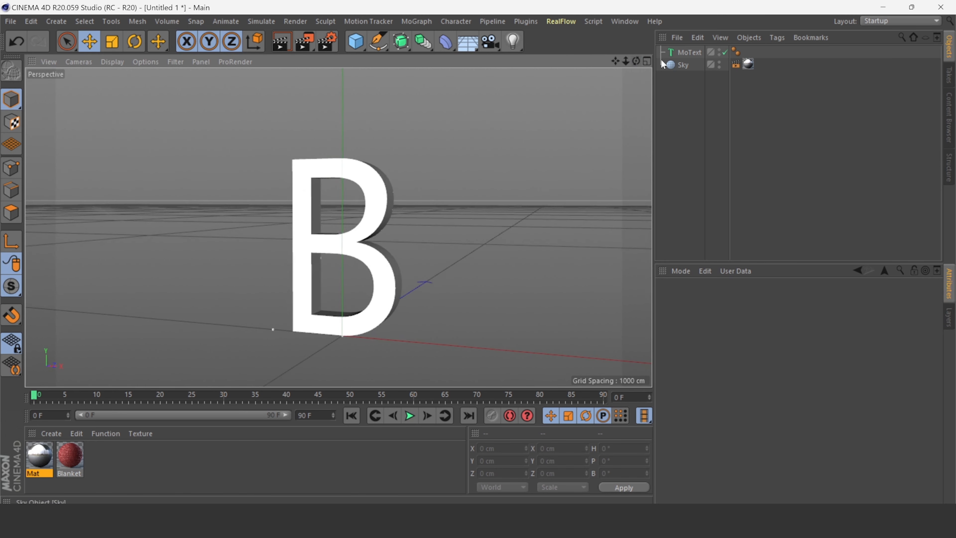
pyautogui.click(689, 52)
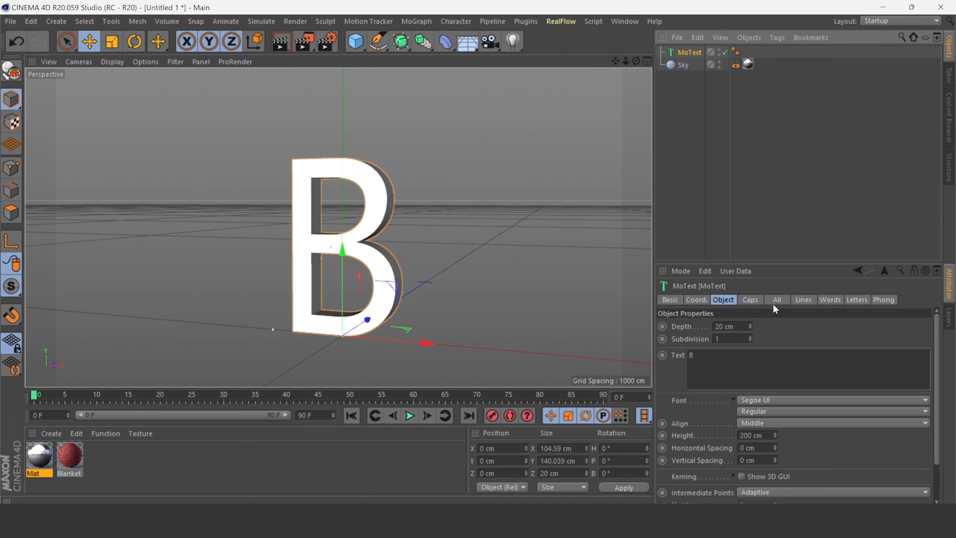
pyautogui.click(769, 411)
pyautogui.click(769, 420)
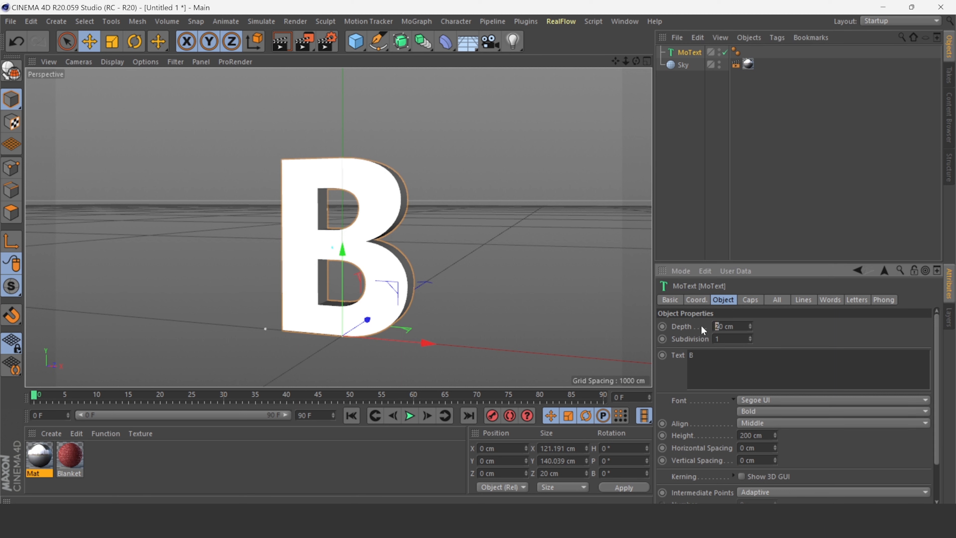
pyautogui.write('35')
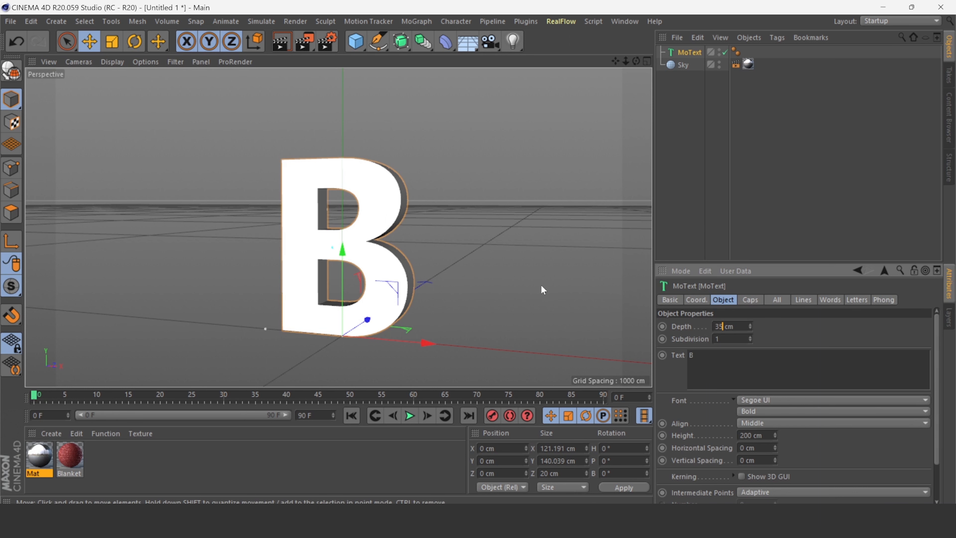
pyautogui.click(542, 289)
pyautogui.moveTo(636, 62)
pyautogui.mouseDown()
pyautogui.moveTo(602, 70)
pyautogui.moveTo(625, 65)
pyautogui.mouseUp()
# Step: Switch the perspective viewport to a shading mode that displays the mesh lines on the letter
pyautogui.click(688, 53)
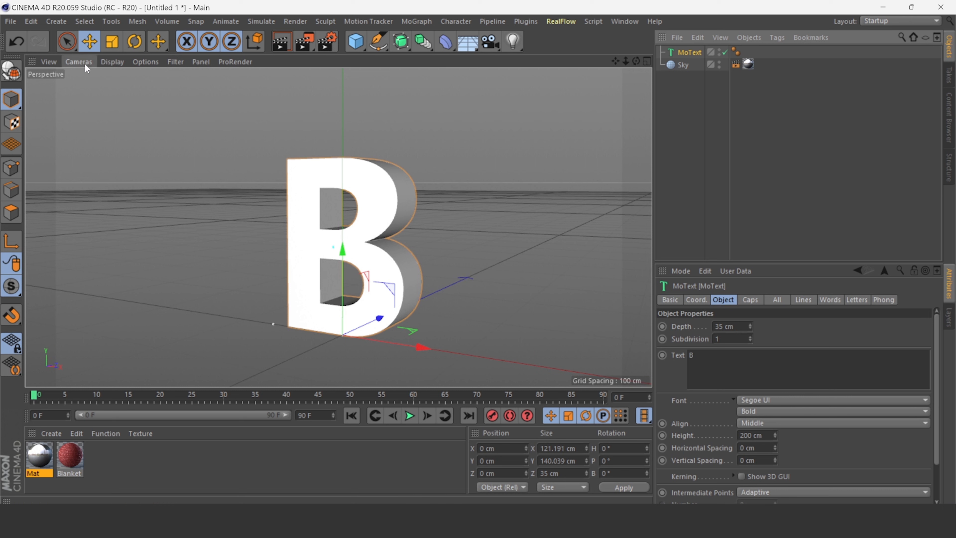
pyautogui.click(112, 61)
pyautogui.click(108, 107)
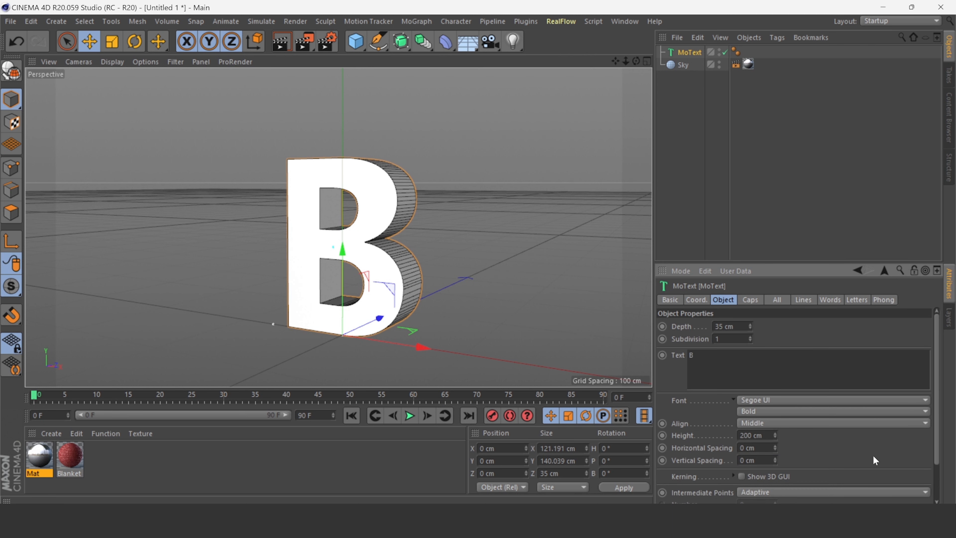
# Step: Set the MoText's Intermediate Points to Subdivided
pyautogui.moveTo(936, 381); pyautogui.dragTo(930, 401)
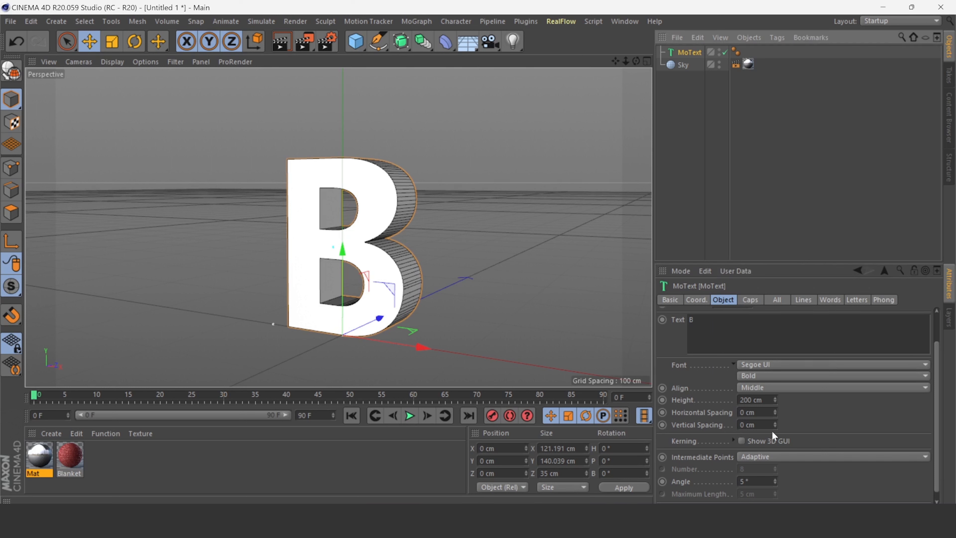
pyautogui.click(769, 453)
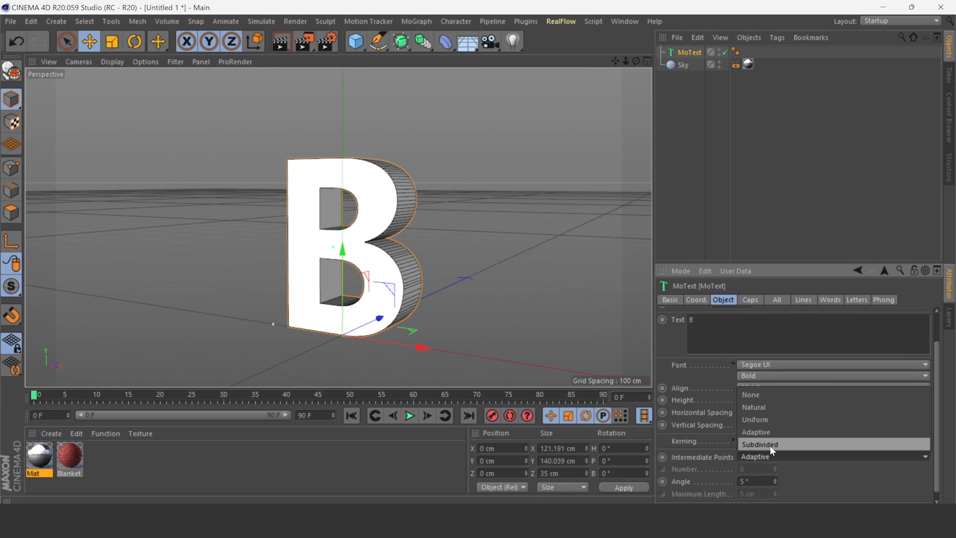
pyautogui.click(769, 445)
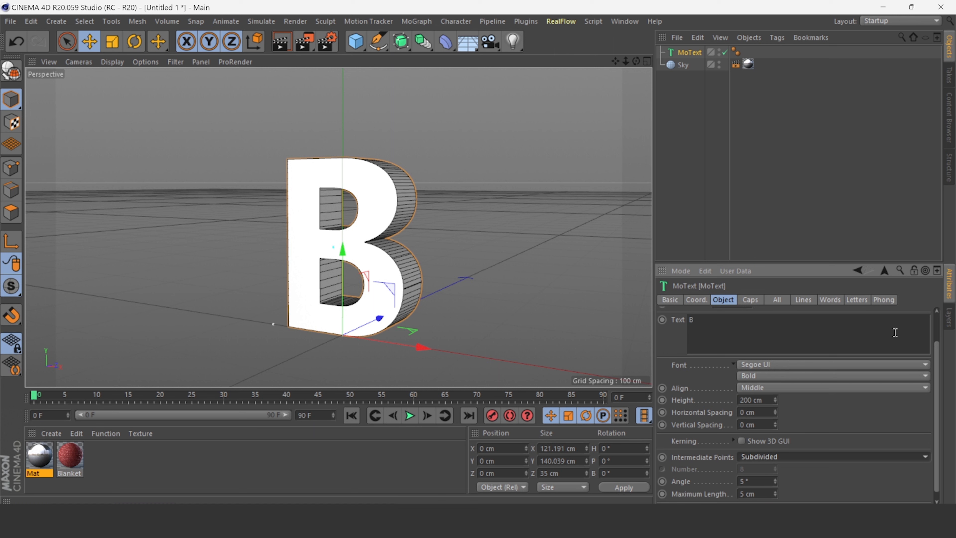
# Step: Set the MoText's cap type to Quadrangles and enable Regular Grid
pyautogui.click(753, 300)
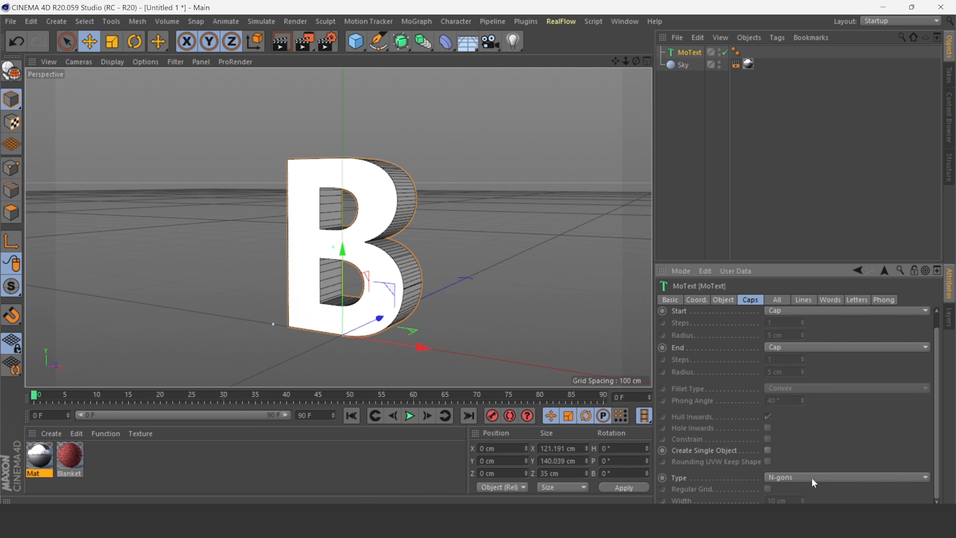
pyautogui.click(774, 476)
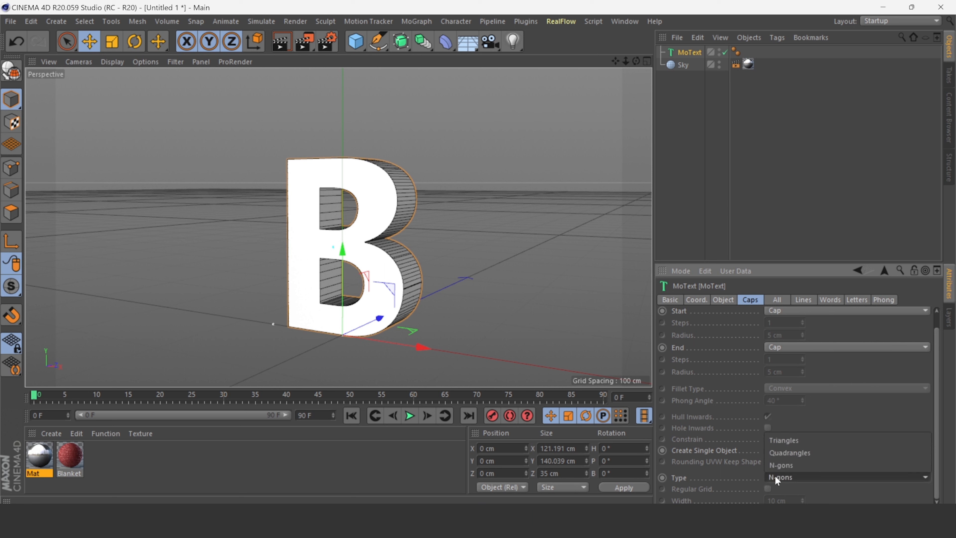
pyautogui.click(801, 454)
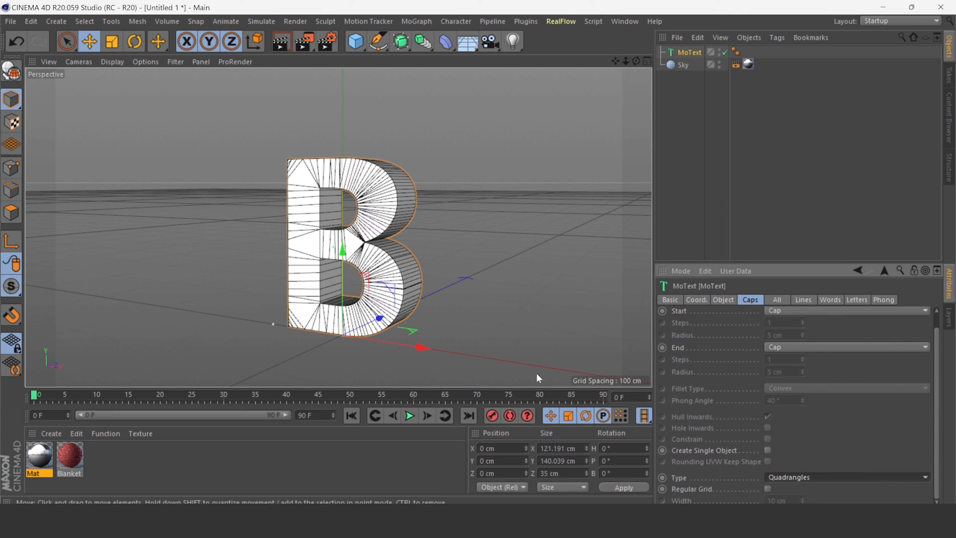
pyautogui.click(767, 488)
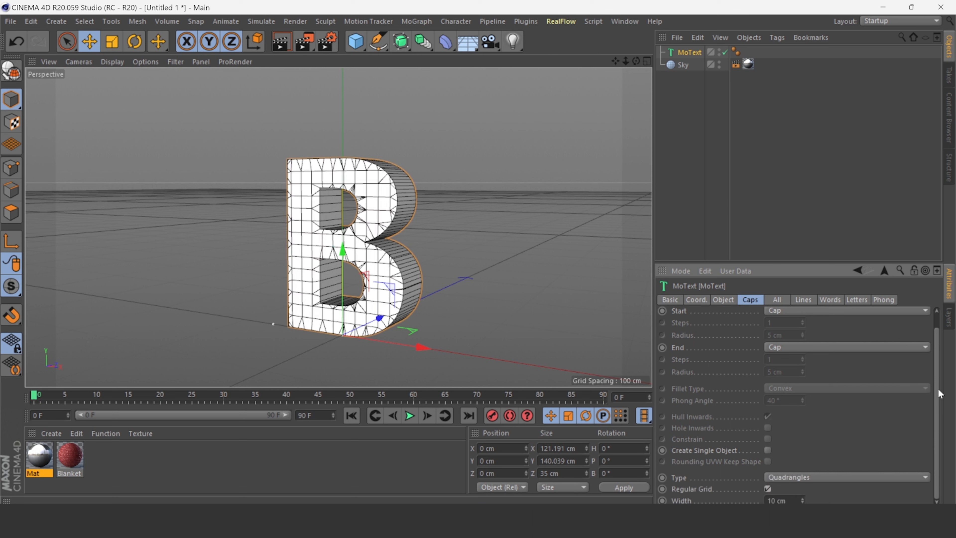
# Step: Set the regular grid width of the MoText caps to 6 cm
pyautogui.moveTo(850, 263); pyautogui.dragTo(850, 199)
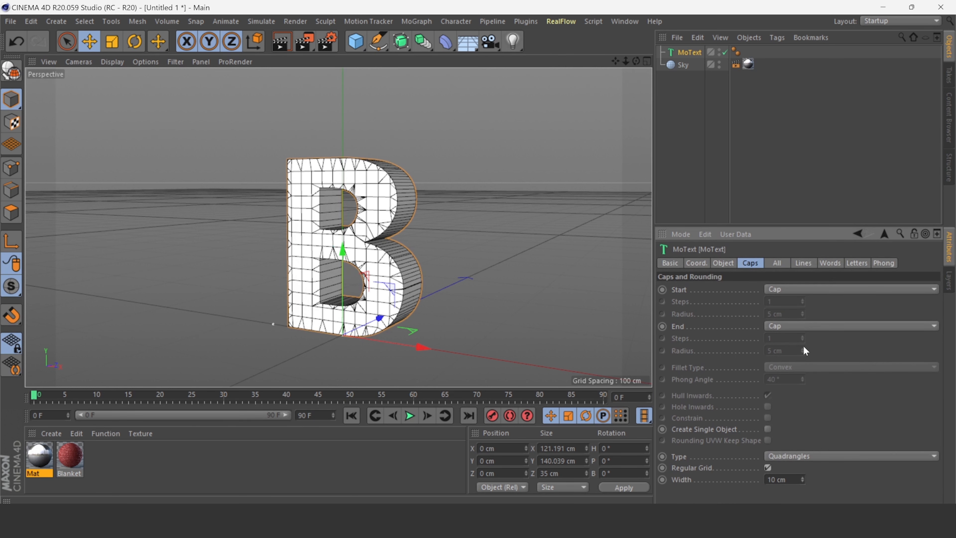
pyautogui.click(802, 476)
pyautogui.click(802, 476)
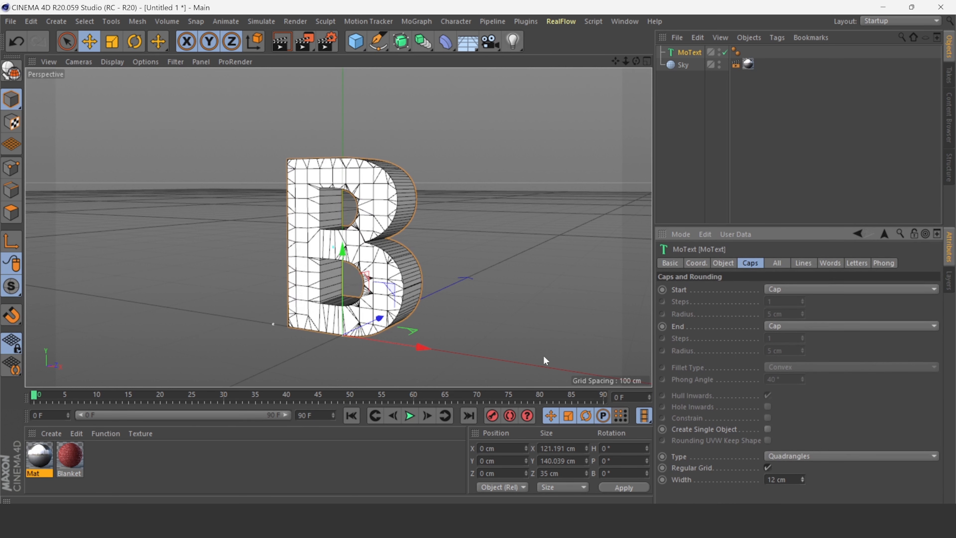
pyautogui.click(802, 481)
pyautogui.click(802, 481)
pyautogui.click(801, 481)
pyautogui.click(801, 480)
pyautogui.click(801, 481)
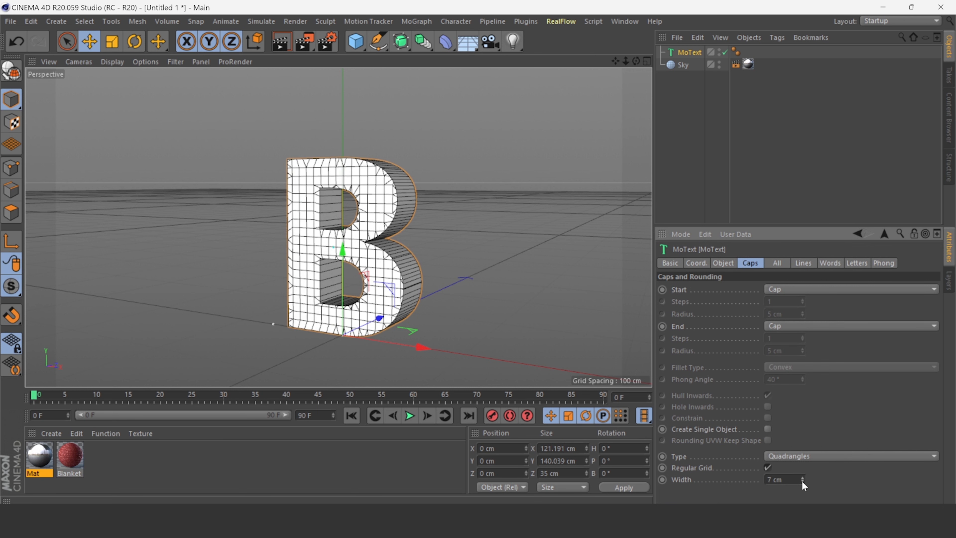
pyautogui.click(801, 480)
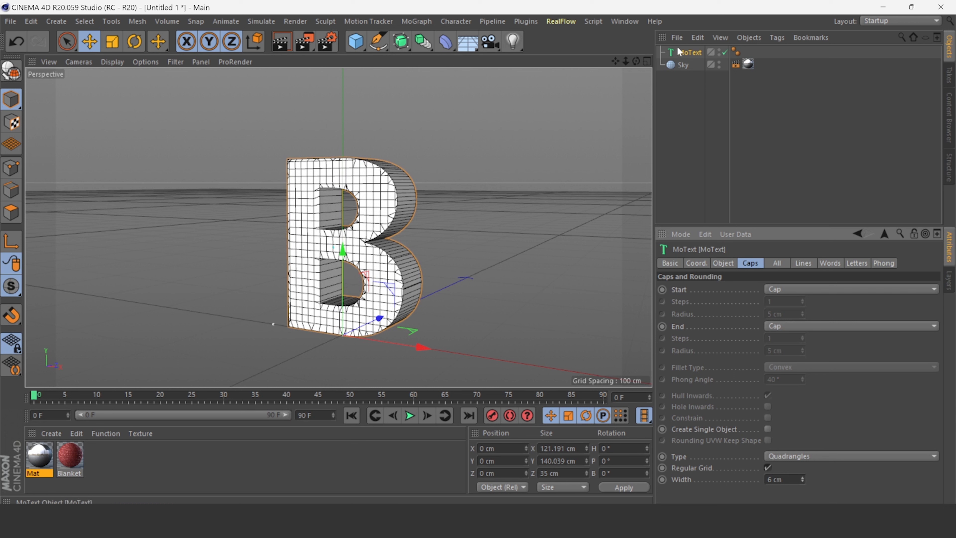
# Step: Convert the MoText to editable objects, expand its nested nulls and select the Extrude object B inside
pyautogui.click(12, 70)
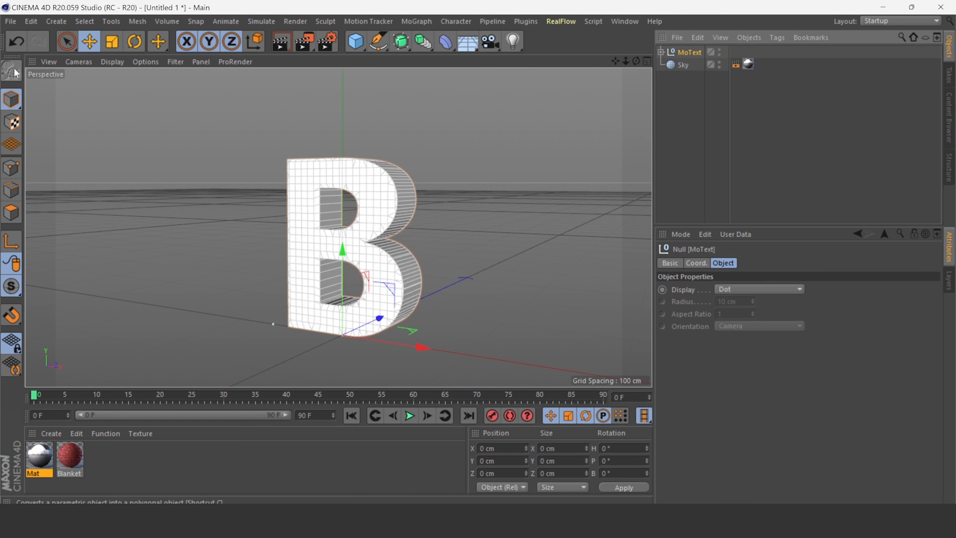
pyautogui.click(661, 52)
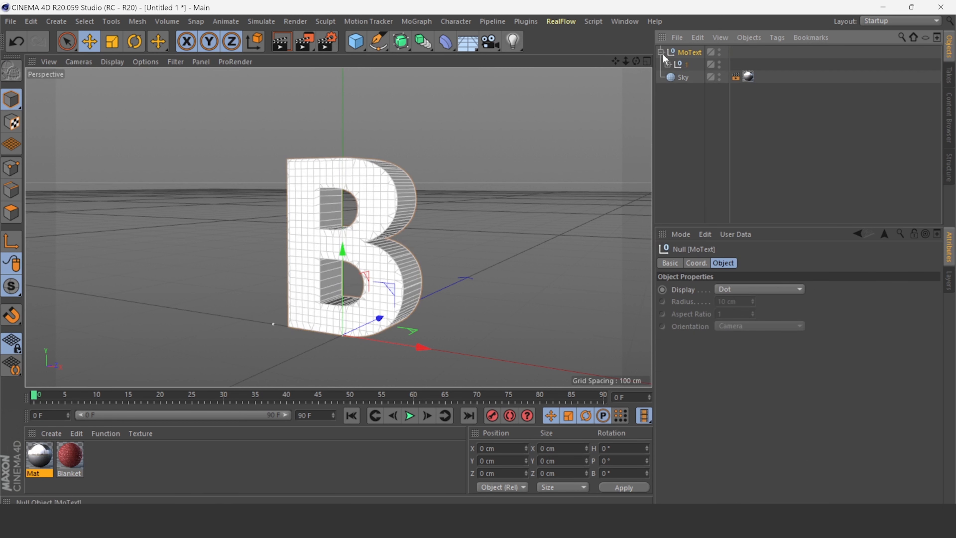
pyautogui.click(668, 64)
pyautogui.click(667, 64)
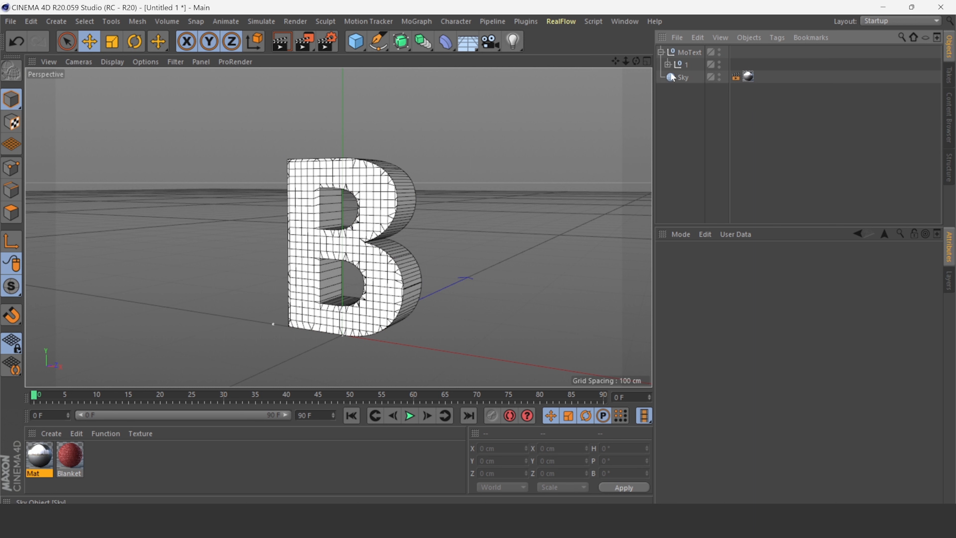
pyautogui.click(668, 65)
pyautogui.click(674, 77)
pyautogui.click(692, 92)
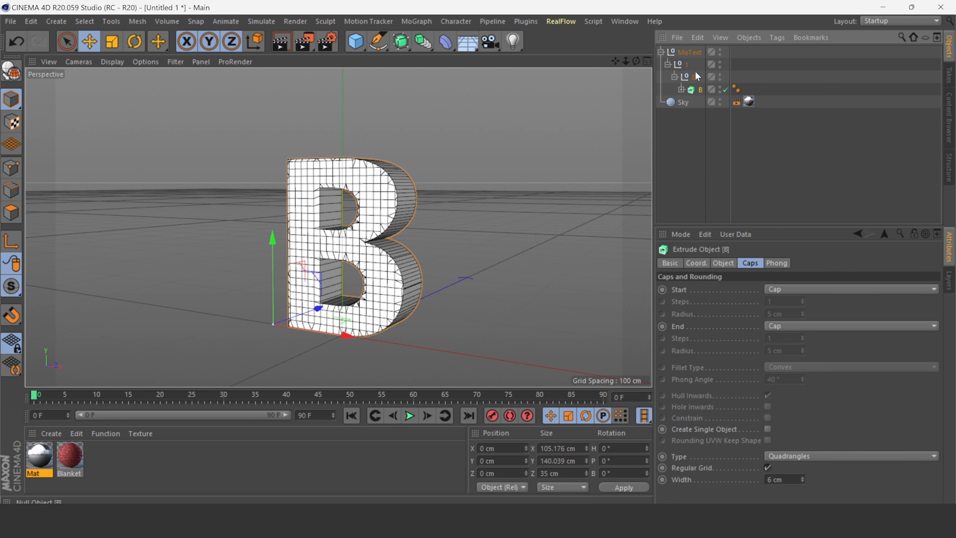
# Step: Select the MoText with all its children and merge them into one polygon object with Connect Objects + Delete
pyautogui.click(683, 53)
pyautogui.rightClick(688, 53)
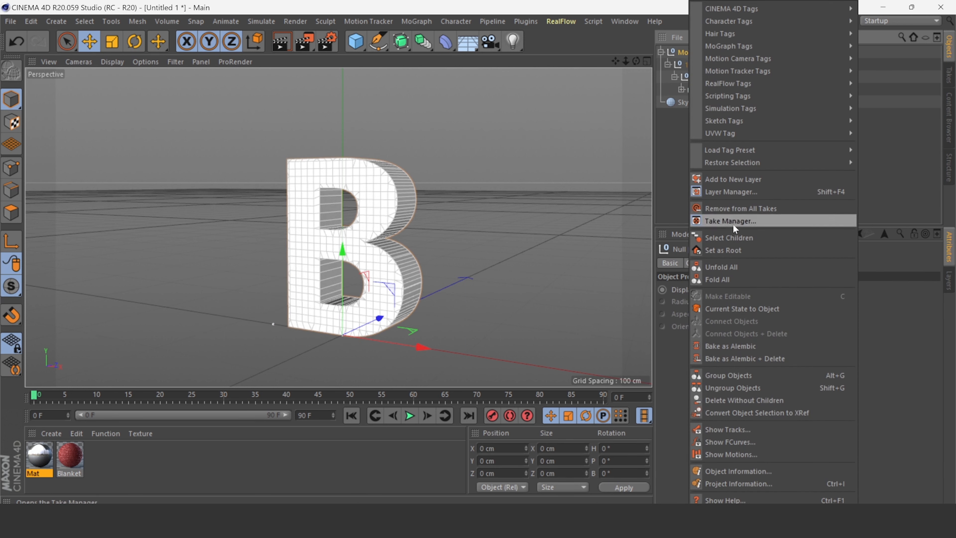
pyautogui.click(733, 237)
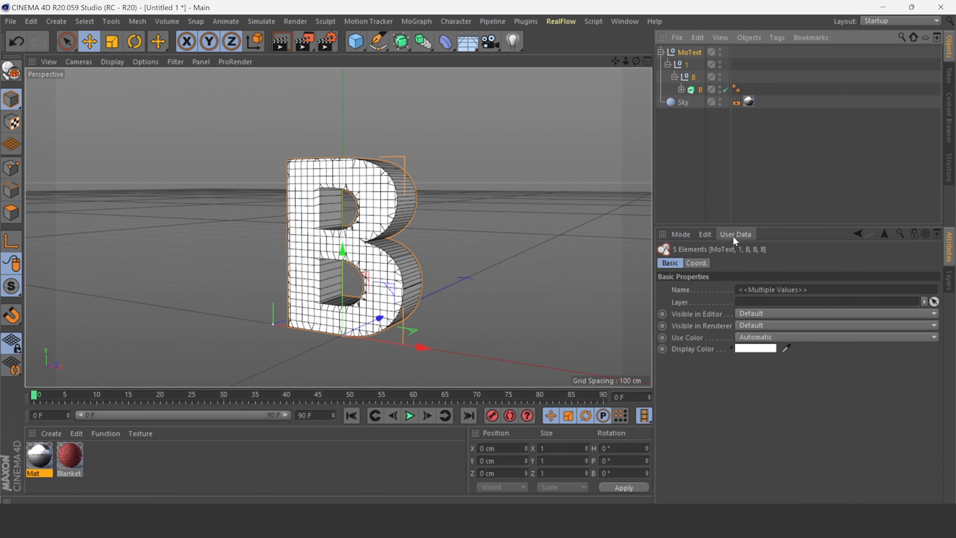
pyautogui.rightClick(689, 51)
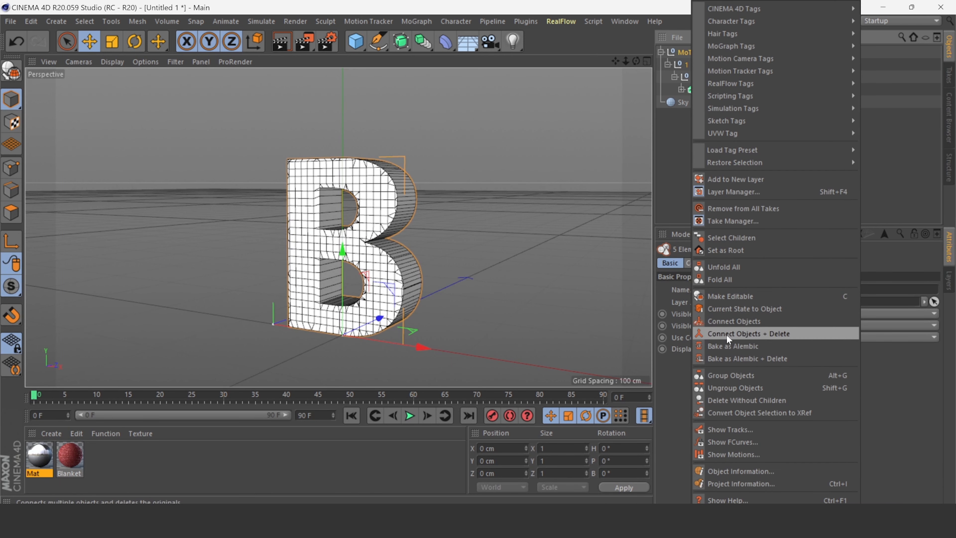
pyautogui.click(791, 333)
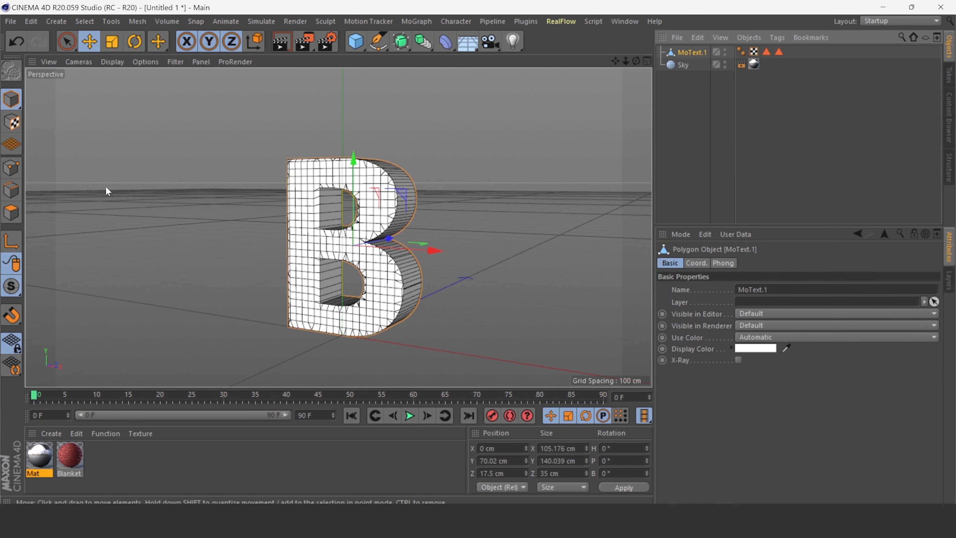
# Step: Select all points of the merged letter B and run Optimize on them
pyautogui.click(12, 167)
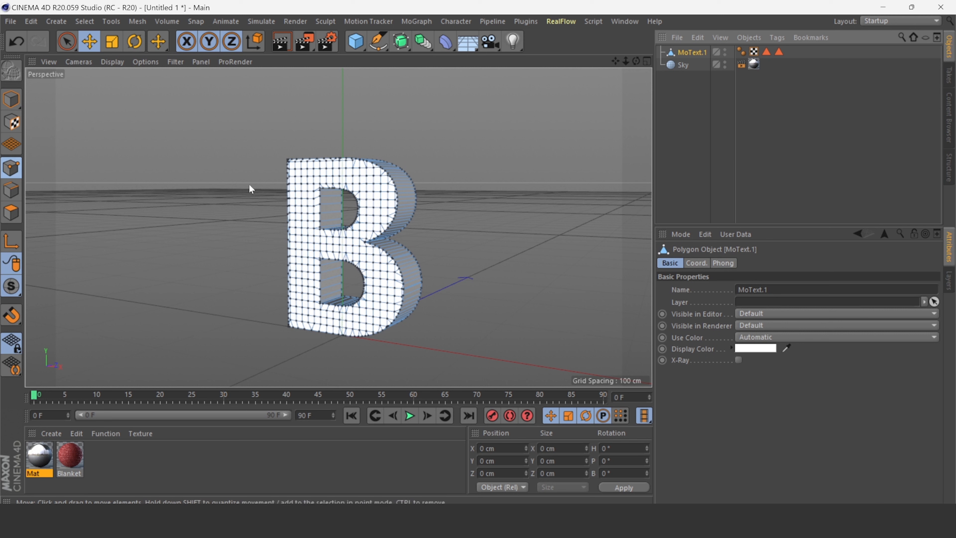
pyautogui.click(313, 169)
pyautogui.hotkey('ctrl', 'a')
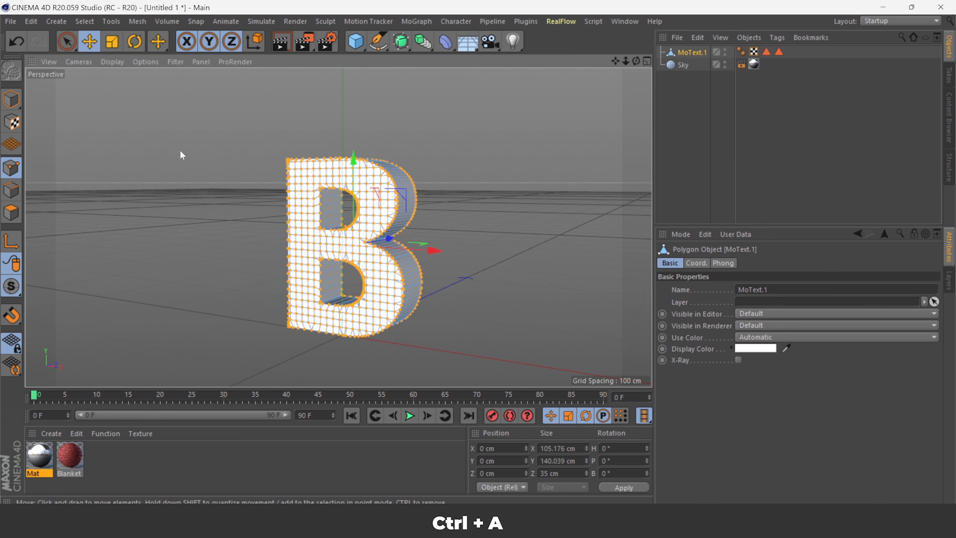
pyautogui.rightClick(314, 181)
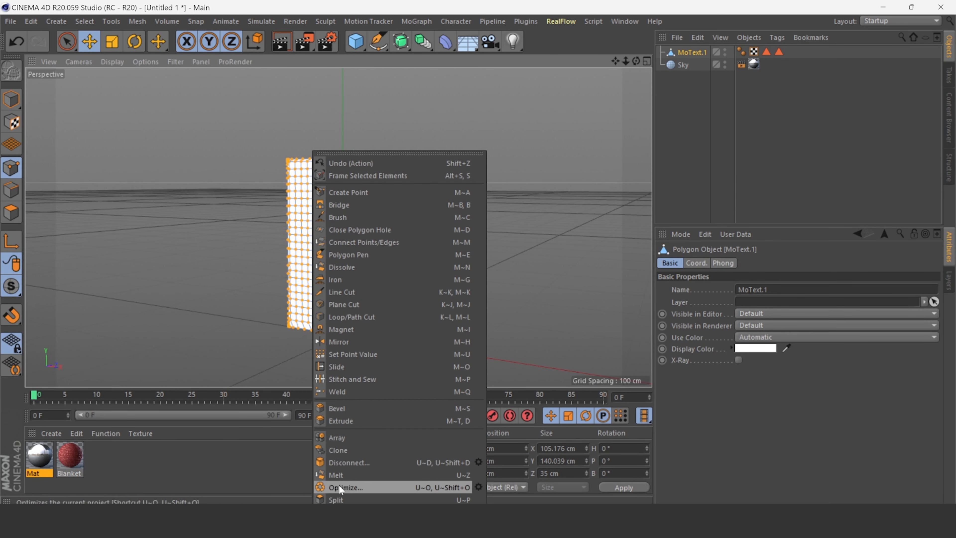
pyautogui.click(348, 487)
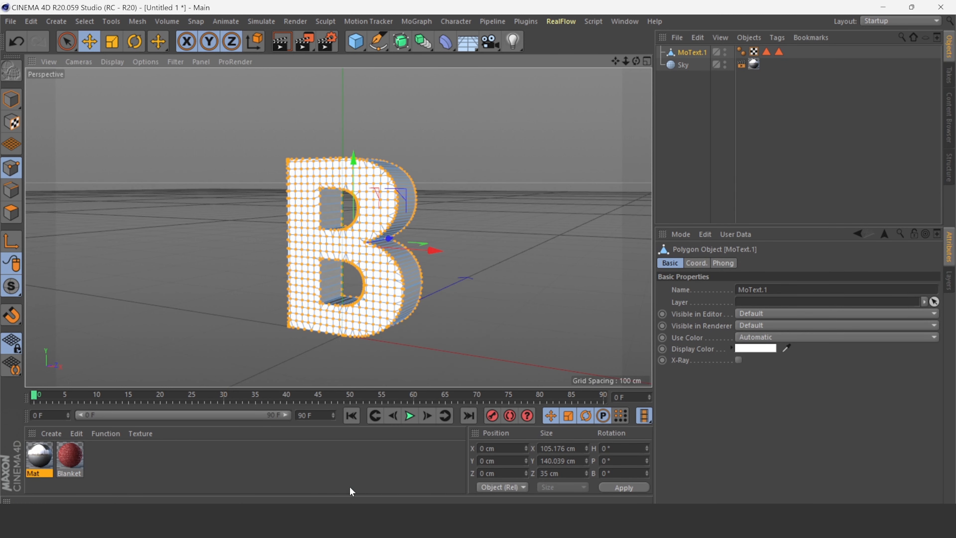
# Step: Loop-select the polygons of the B's outer side wall and the inner walls of both holes
pyautogui.click(12, 213)
pyautogui.click(406, 195)
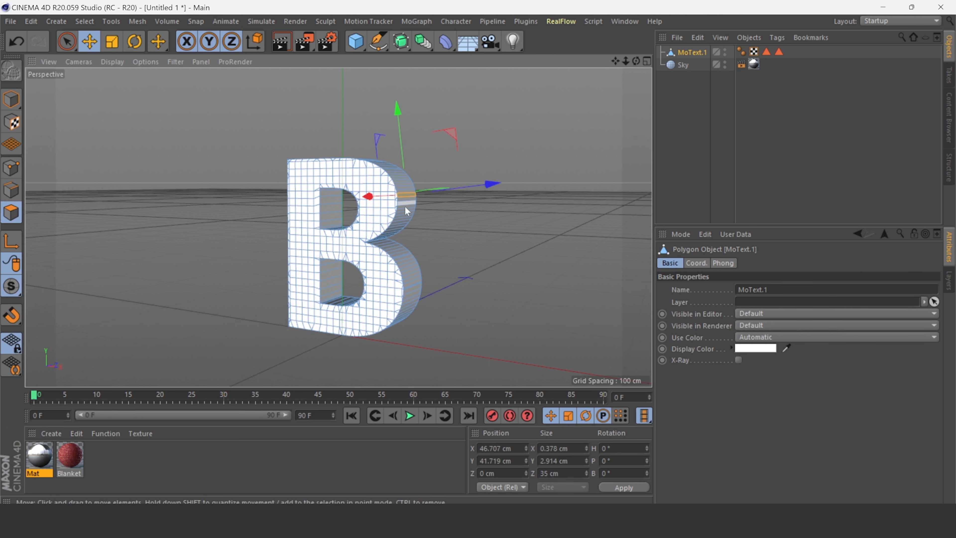
pyautogui.click(94, 21)
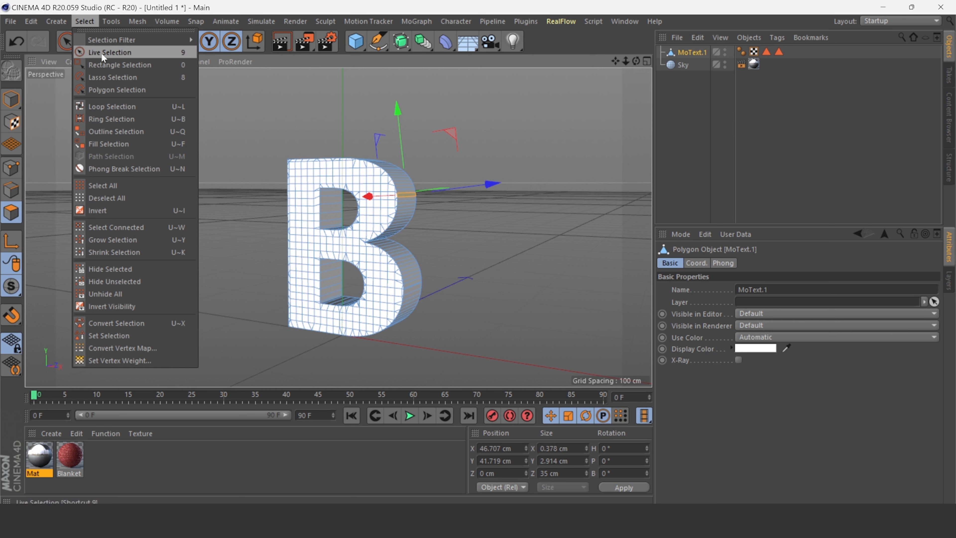
pyautogui.click(125, 108)
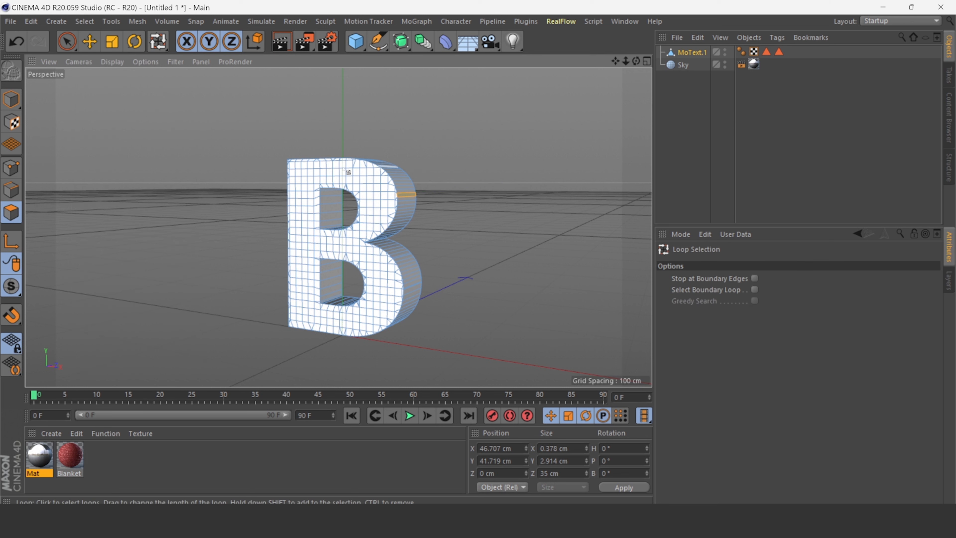
pyautogui.keyDown('shift'); pyautogui.click(402, 210); pyautogui.keyUp('shift')
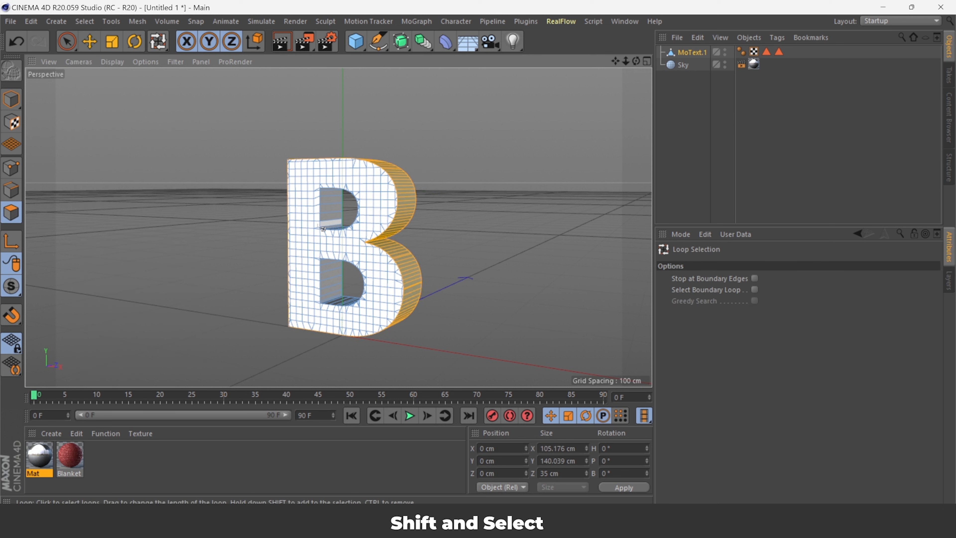
pyautogui.keyDown('shift'); pyautogui.click(336, 215); pyautogui.keyUp('shift')
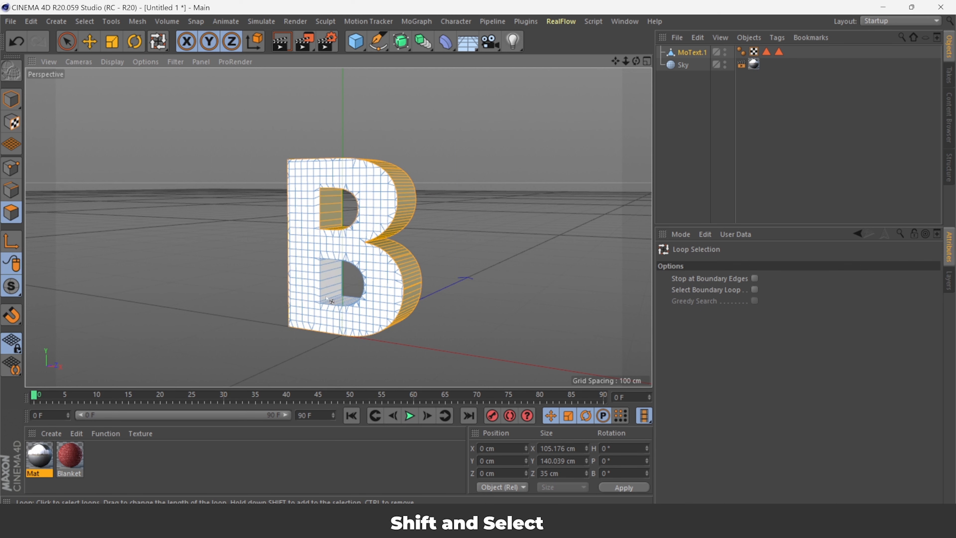
pyautogui.keyDown('shift'); pyautogui.click(333, 291); pyautogui.keyUp('shift')
# Step: Add a Cloth simulation tag to the MoText.1 object
pyautogui.moveTo(636, 61); pyautogui.dragTo(696, 62)
pyautogui.rightClick(693, 52)
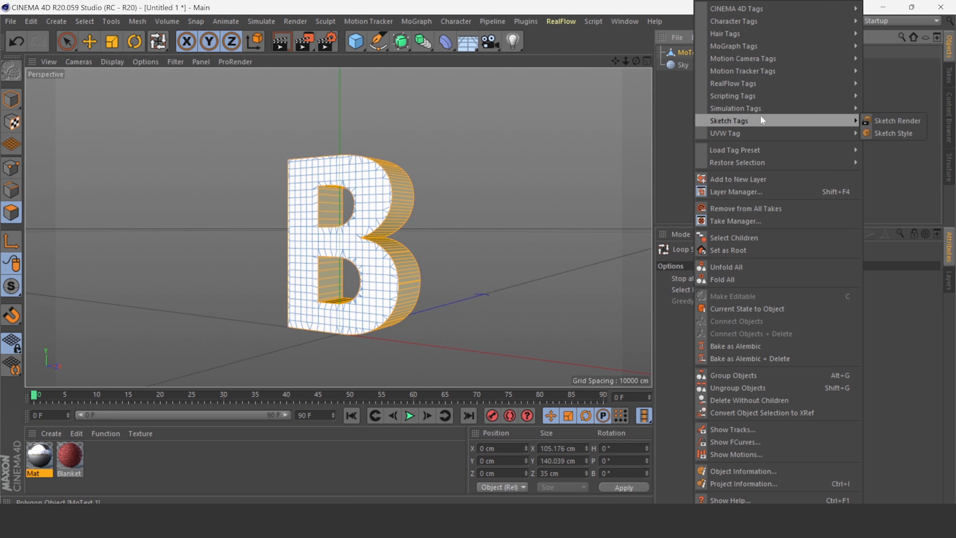
pyautogui.moveTo(760, 110)
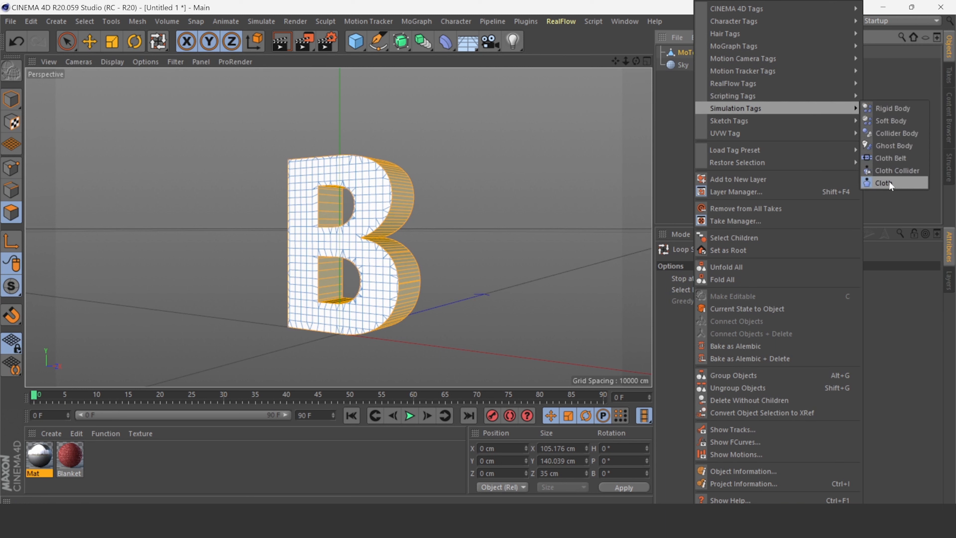
pyautogui.click(880, 183)
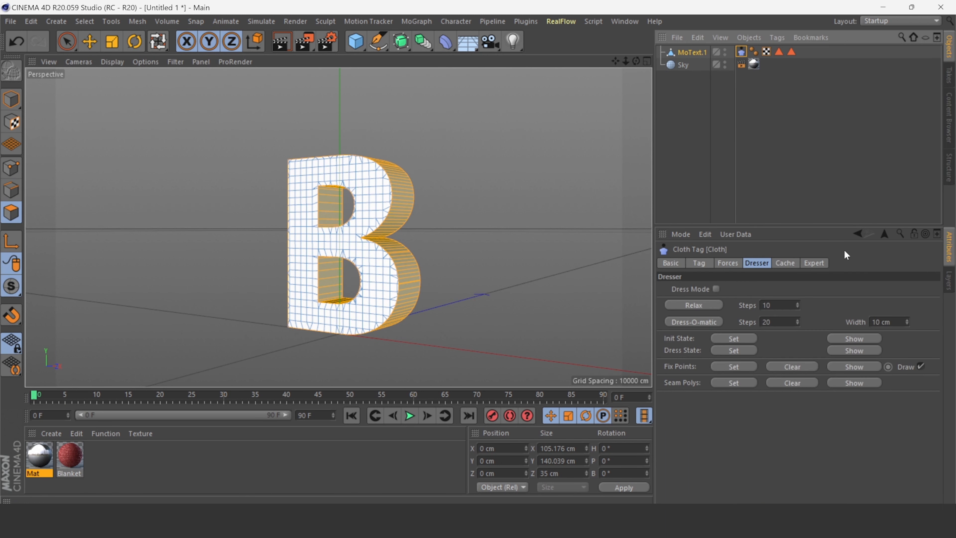
# Step: Set the selected side walls as the cloth's seam polygons and run Dress-O-matic with 20 steps and 10 cm width
pyautogui.click(734, 384)
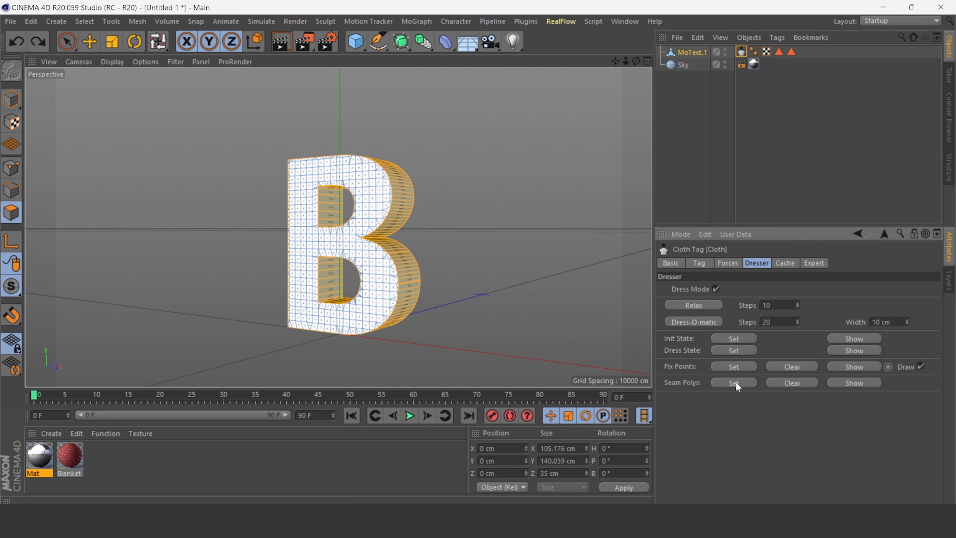
pyautogui.click(744, 382)
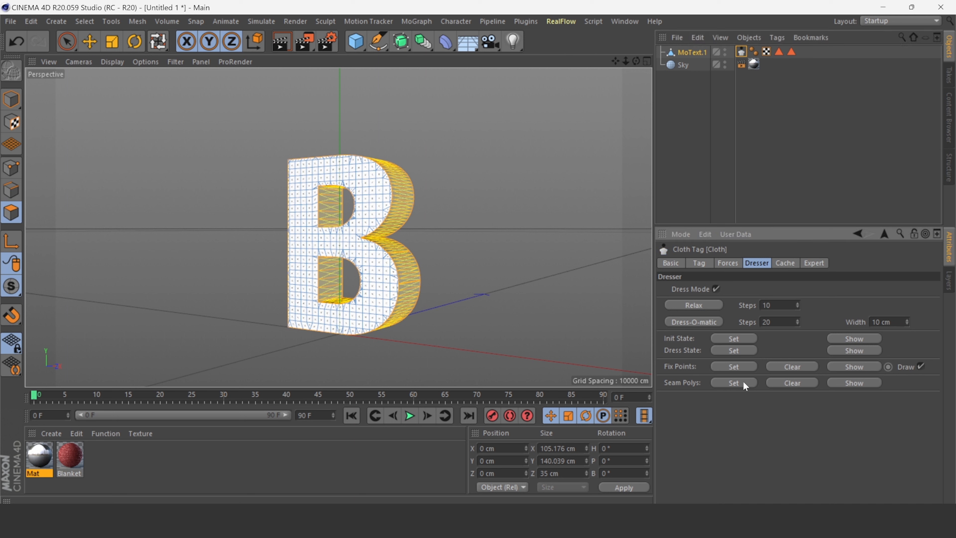
pyautogui.click(702, 322)
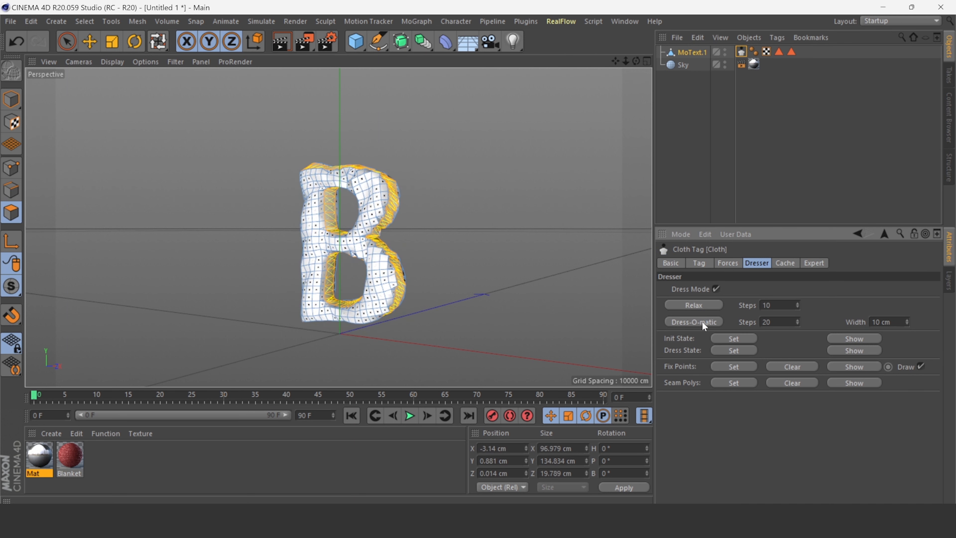
# Step: Set the Dress-O-matic width to 5 cm and run it on the letter
pyautogui.click(894, 321)
pyautogui.scroll(5, 352, 220)
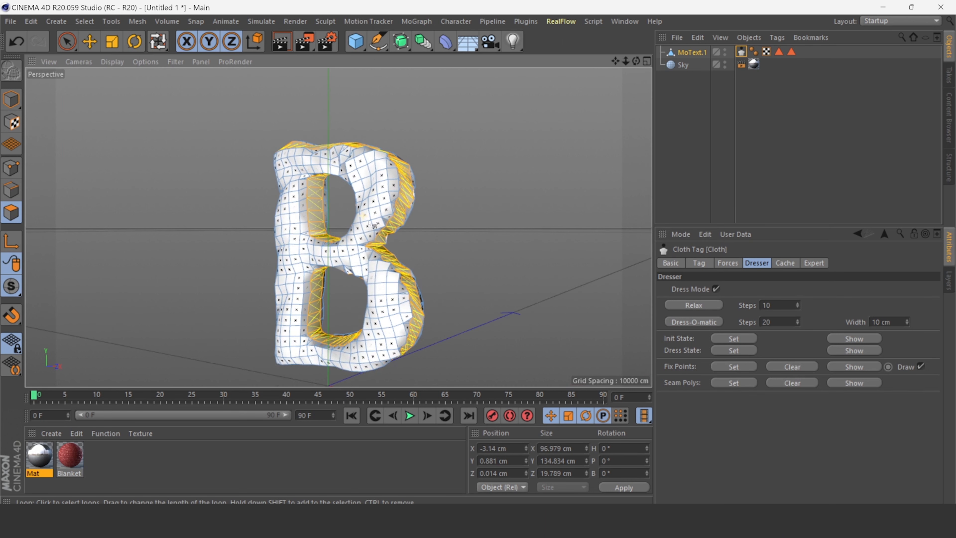
pyautogui.scroll(-2, 435, 203)
pyautogui.scroll(3, 542, 122)
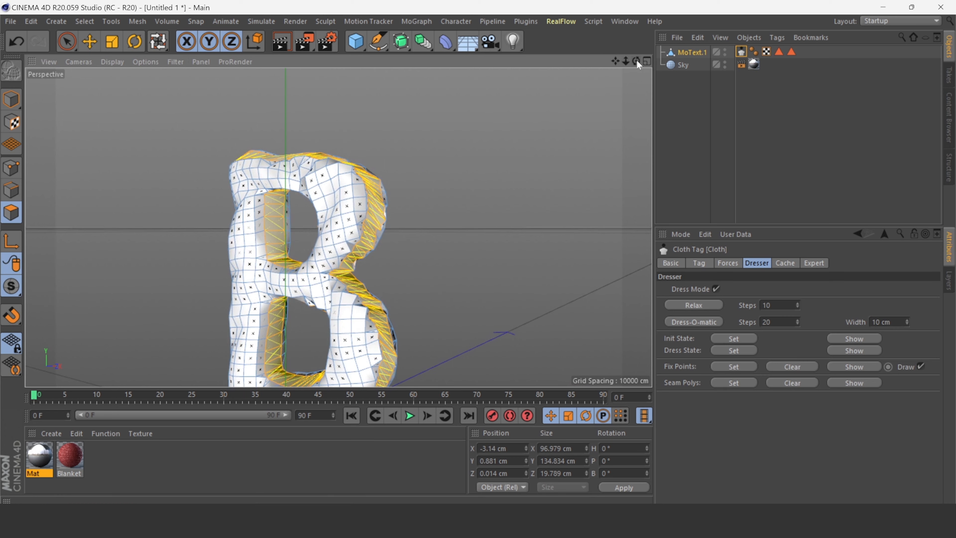
pyautogui.moveTo(636, 61); pyautogui.dragTo(534, 106)
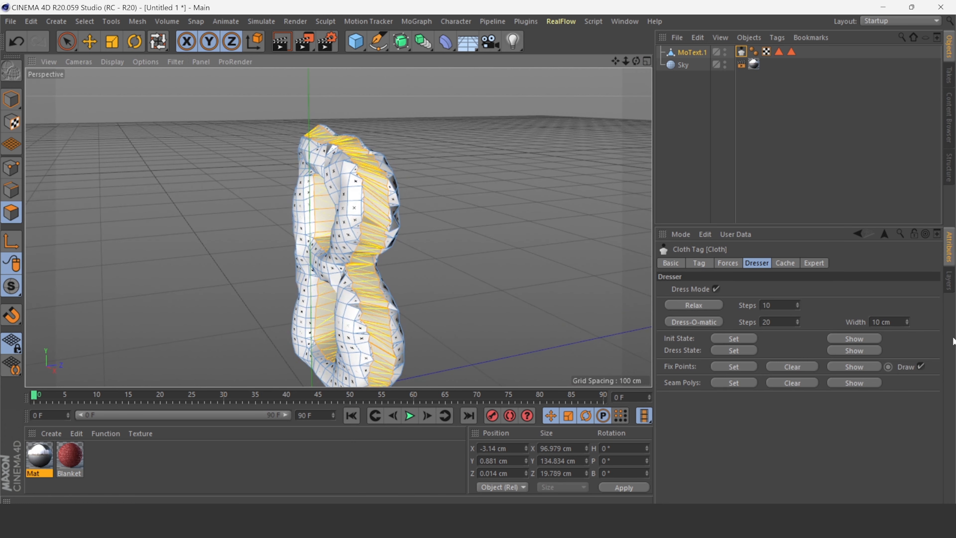
pyautogui.click(898, 322)
pyautogui.write('5')
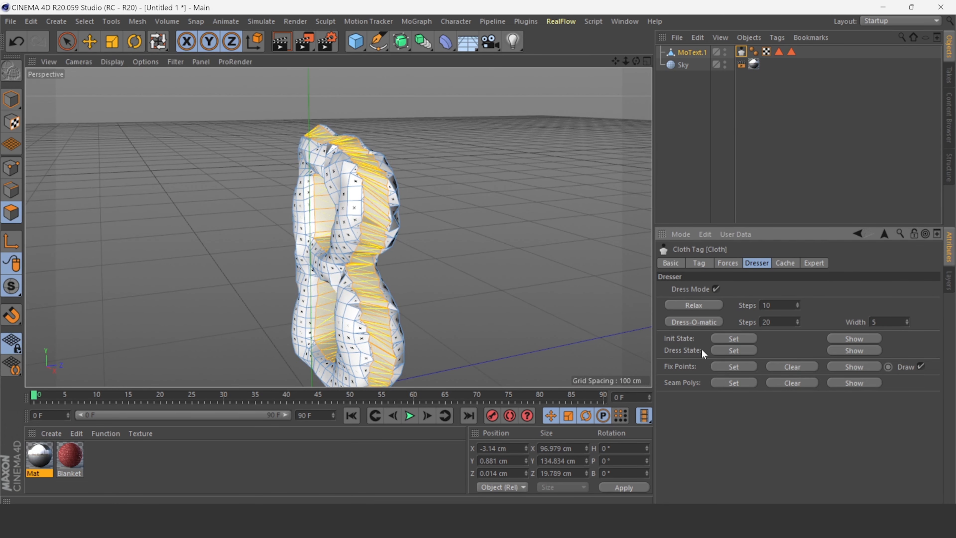
pyautogui.click(700, 320)
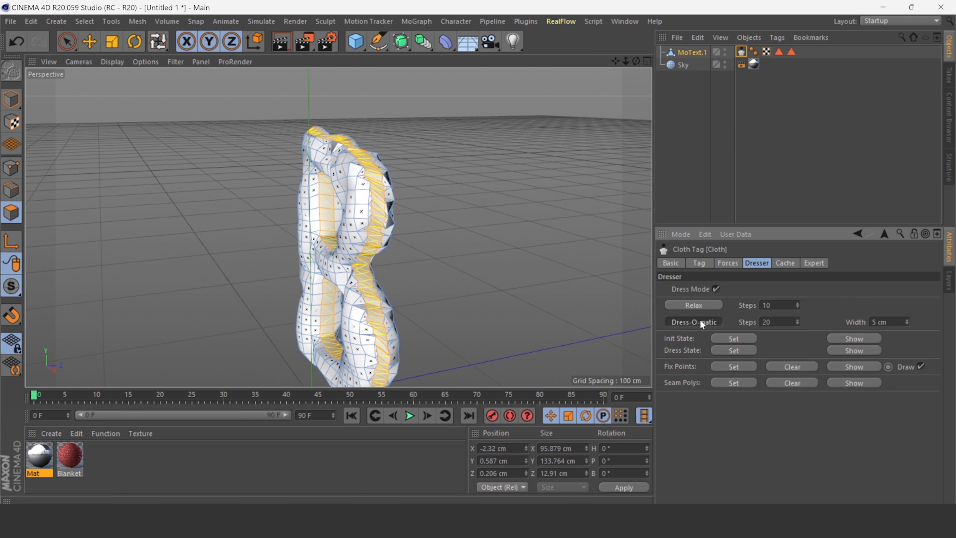
# Step: Run Dress-O-matic with a width of 0 cm, and return to Model mode with the Move tool
pyautogui.click(901, 323)
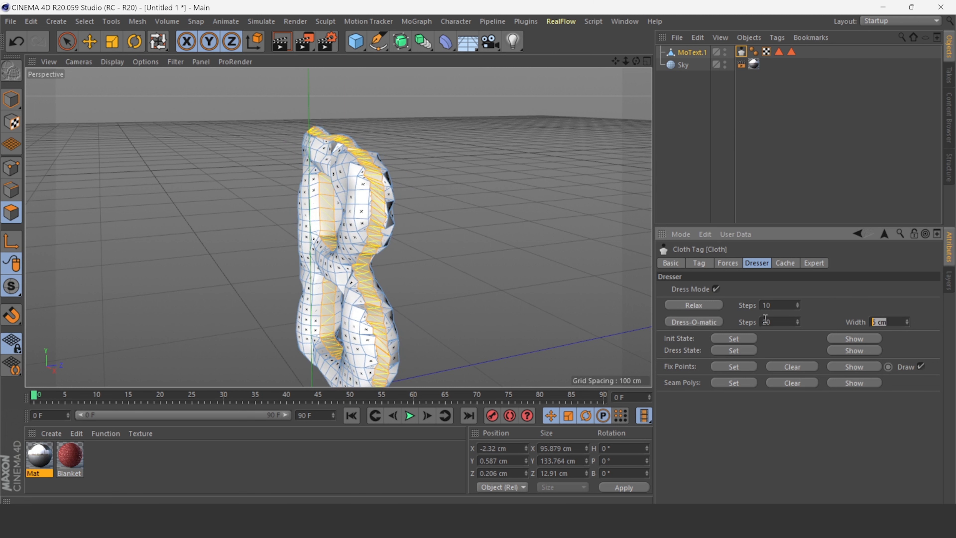
pyautogui.write('0')
pyautogui.click(707, 320)
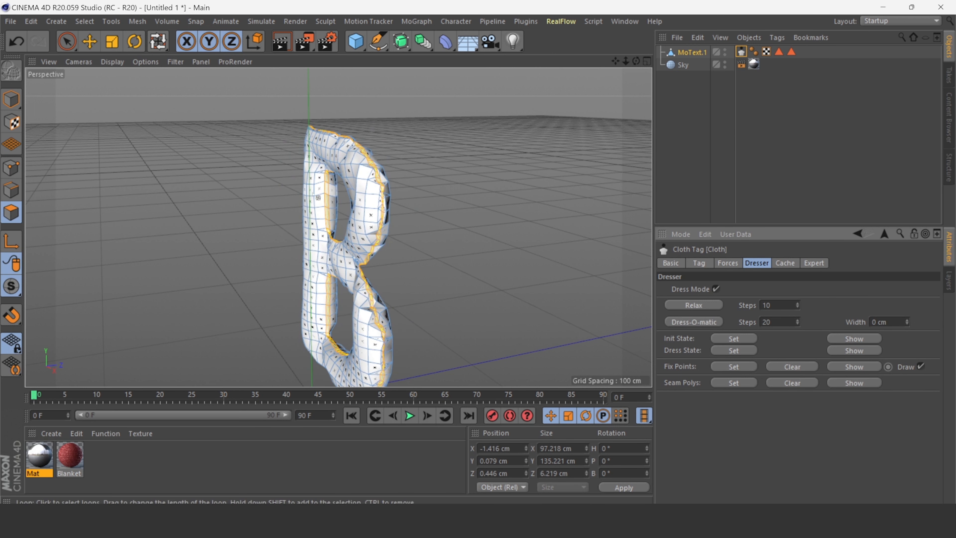
pyautogui.click(11, 99)
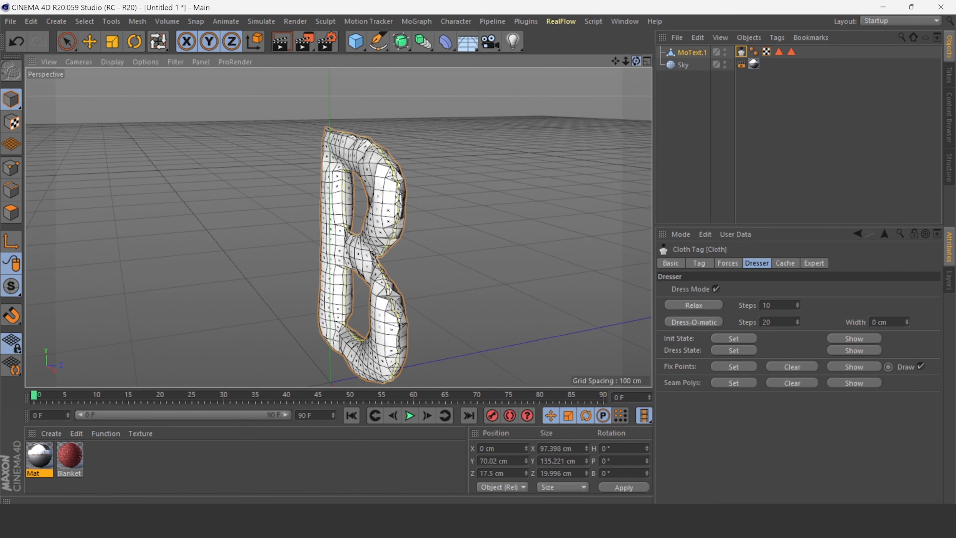
pyautogui.click(90, 41)
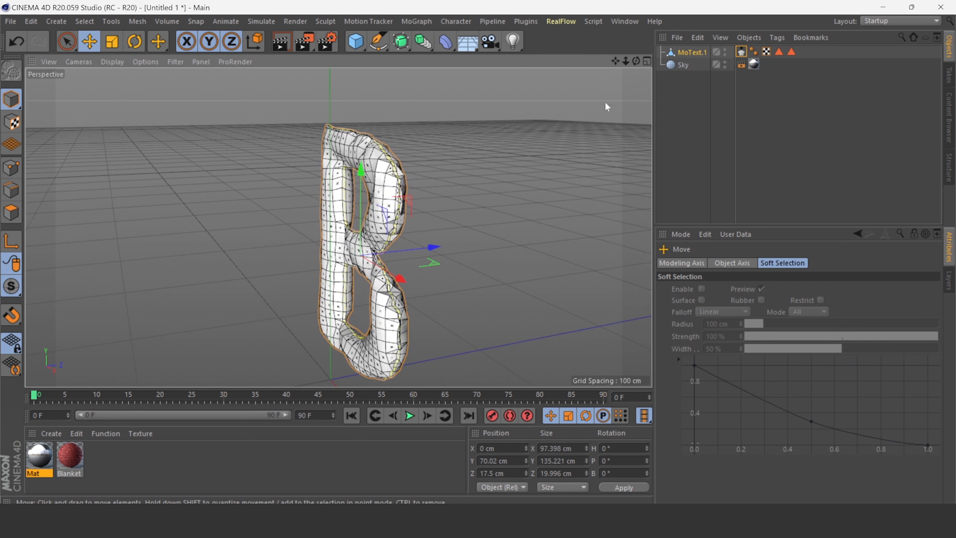
# Step: Reopen the Cloth tag's settings, set the Dress-O-matic width to 3 cm and run it
pyautogui.moveTo(635, 62); pyautogui.dragTo(688, 67)
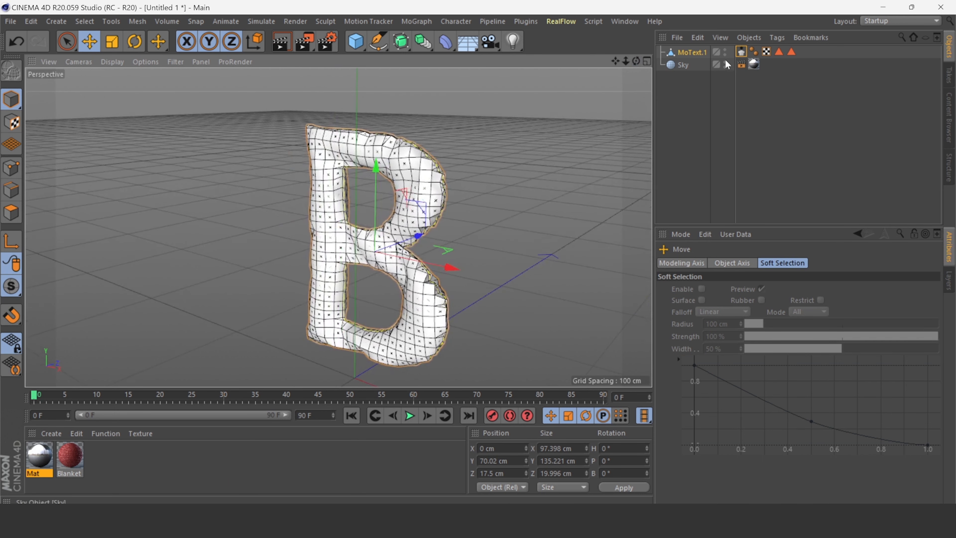
pyautogui.click(741, 52)
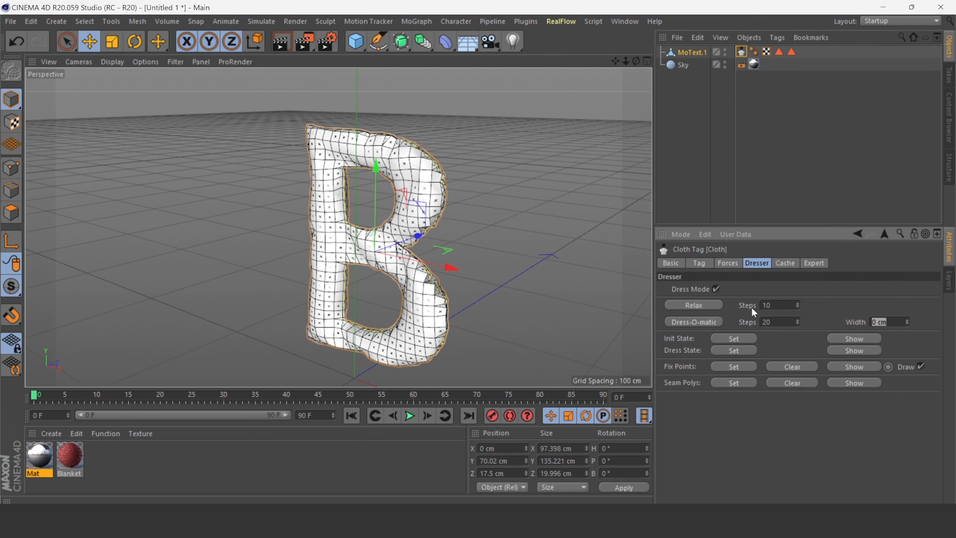
pyautogui.write('3')
pyautogui.click(702, 320)
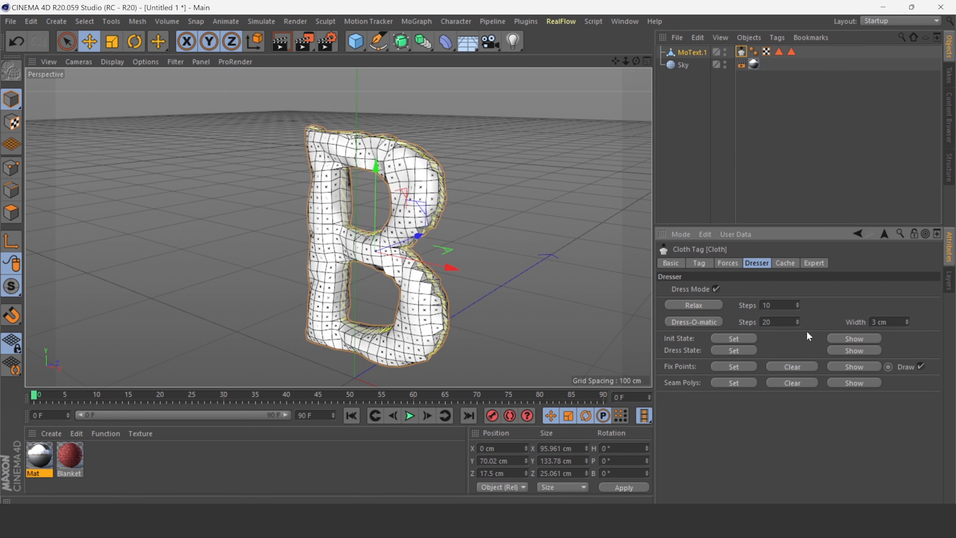
# Step: Run Dress-O-matic with 10 steps and a width of 0 cm
pyautogui.moveTo(785, 320); pyautogui.dragTo(679, 314)
pyautogui.write('10')
pyautogui.moveTo(896, 323); pyautogui.dragTo(779, 301)
pyautogui.write('0')
pyautogui.click(782, 303)
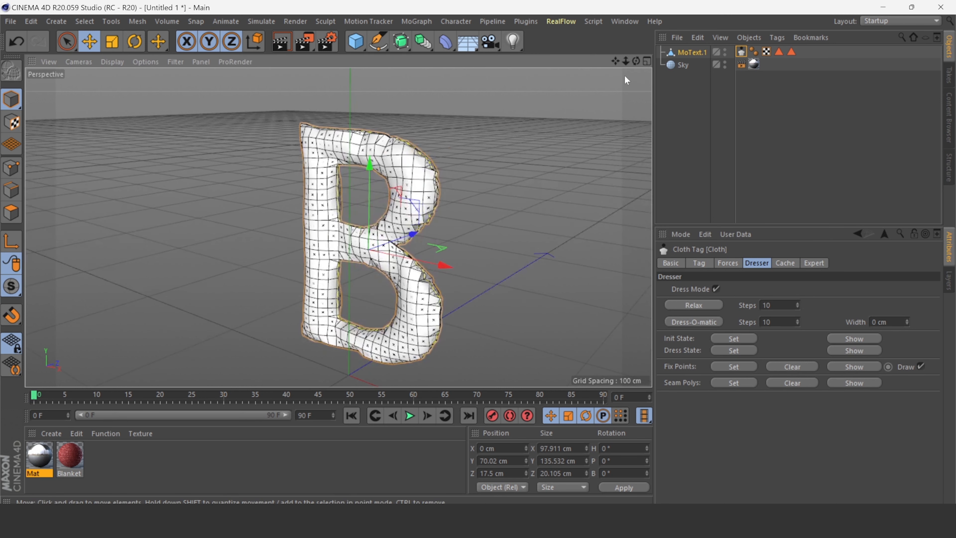
# Step: Display the viewport shaded without wireframe lines and deselect the letter to inspect the inflated shape
pyautogui.click(112, 61)
pyautogui.click(120, 80)
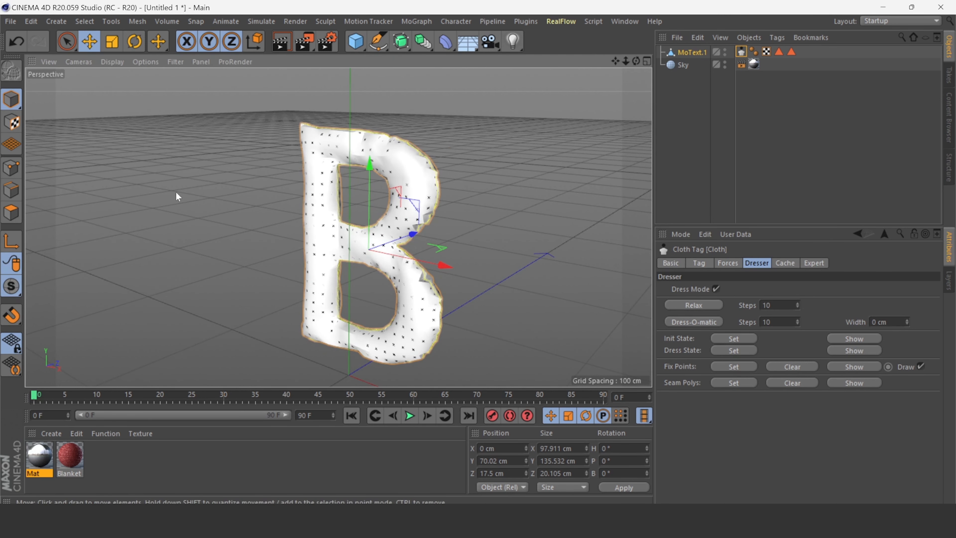
pyautogui.click(499, 221)
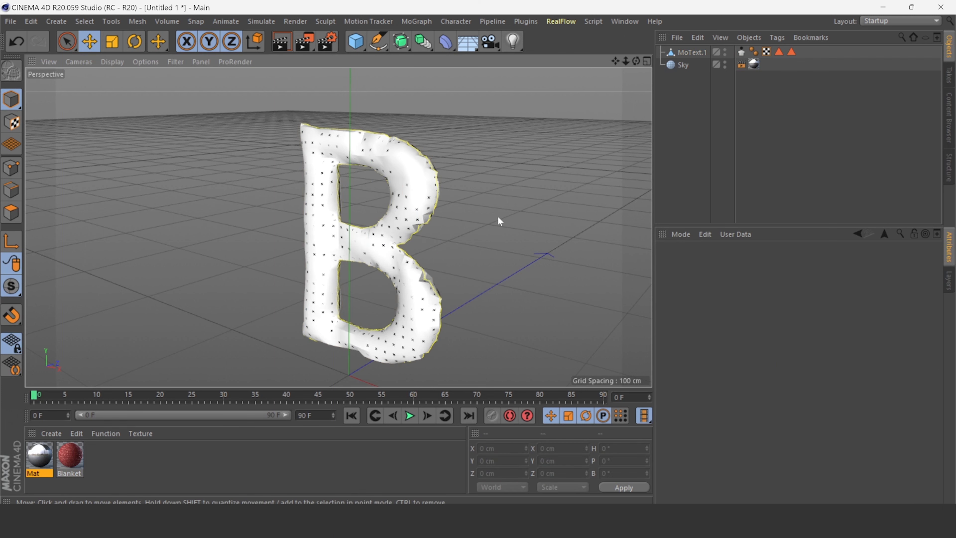
pyautogui.keyDown('alt'); pyautogui.moveTo(503, 175); pyautogui.dragTo(470, 259); pyautogui.keyUp('alt')
pyautogui.moveTo(636, 61); pyautogui.dragTo(692, 48)
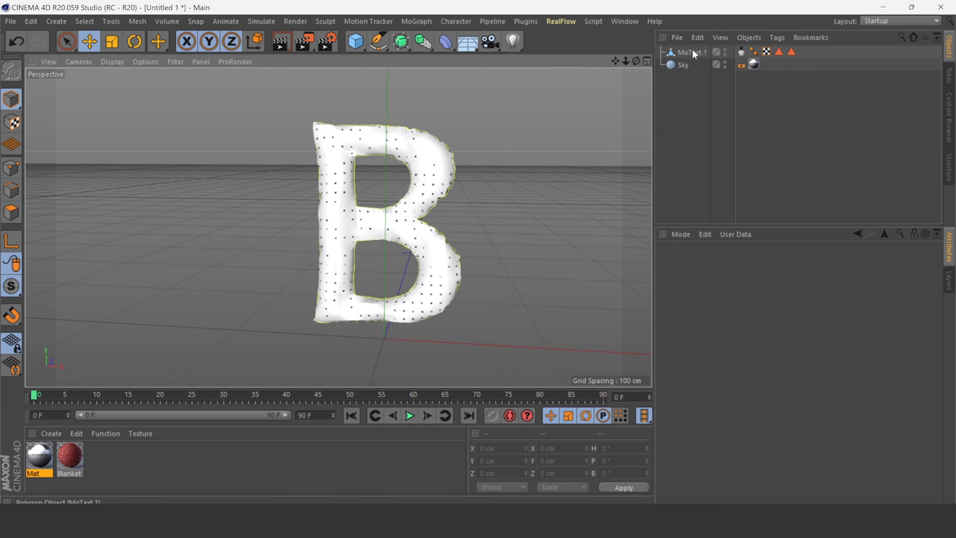
# Step: Add a Subdivision Surface generator and nest the MoText.1 letter mesh inside it
pyautogui.click(692, 52)
pyautogui.click(406, 48)
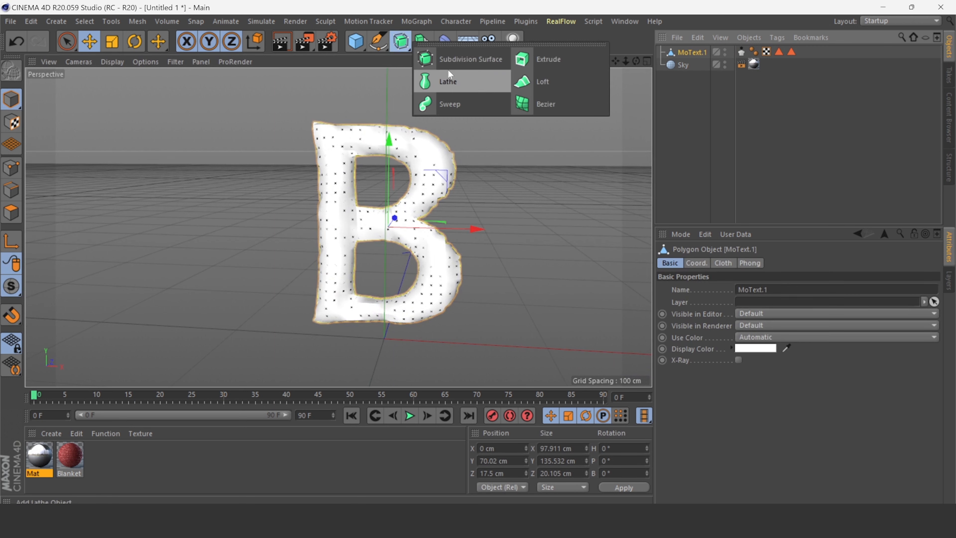
pyautogui.click(454, 56)
pyautogui.click(689, 66)
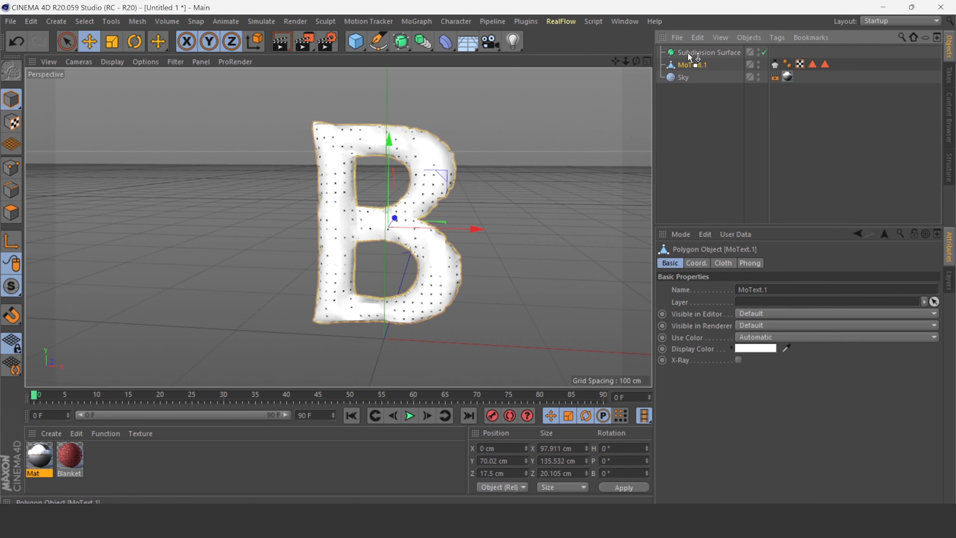
pyautogui.moveTo(687, 51); pyautogui.dragTo(687, 51)
pyautogui.click(599, 155)
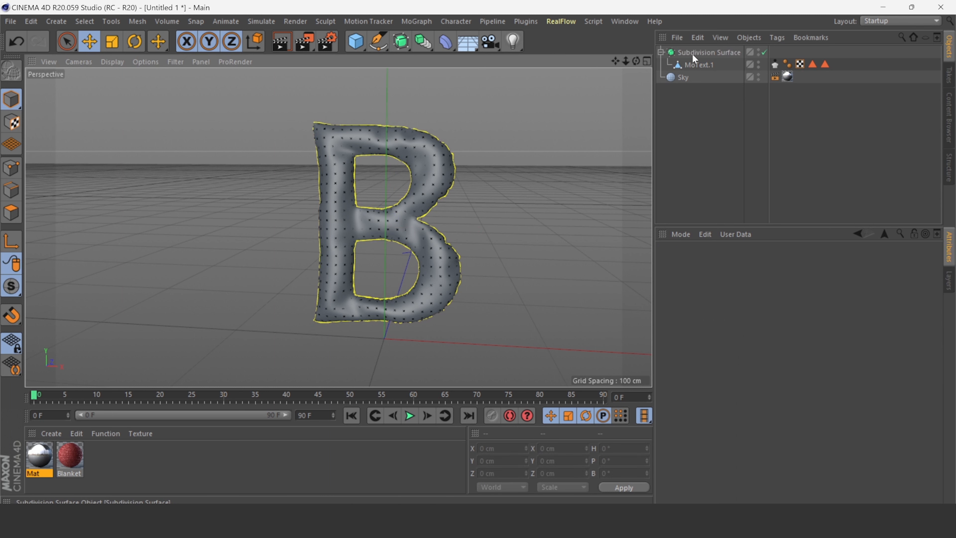
pyautogui.click(692, 56)
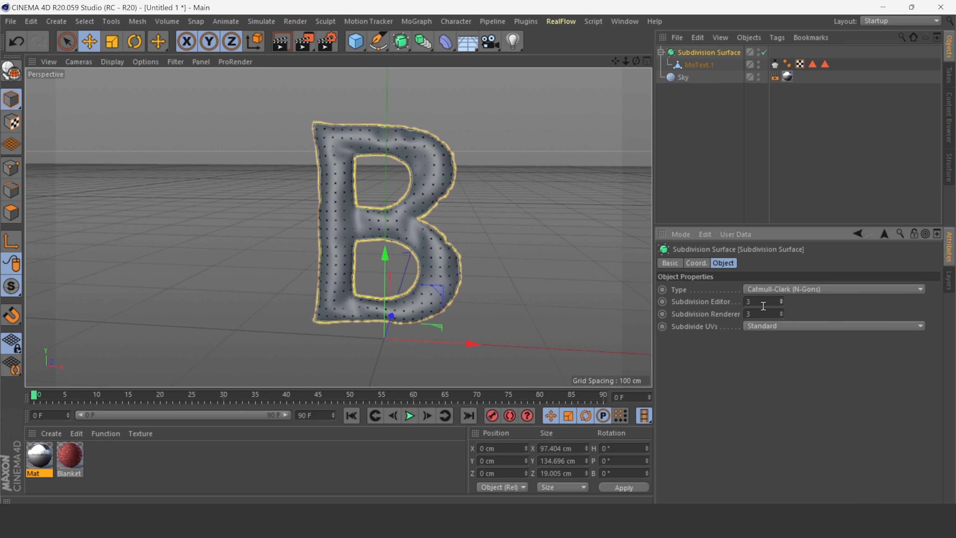
pyautogui.click(508, 276)
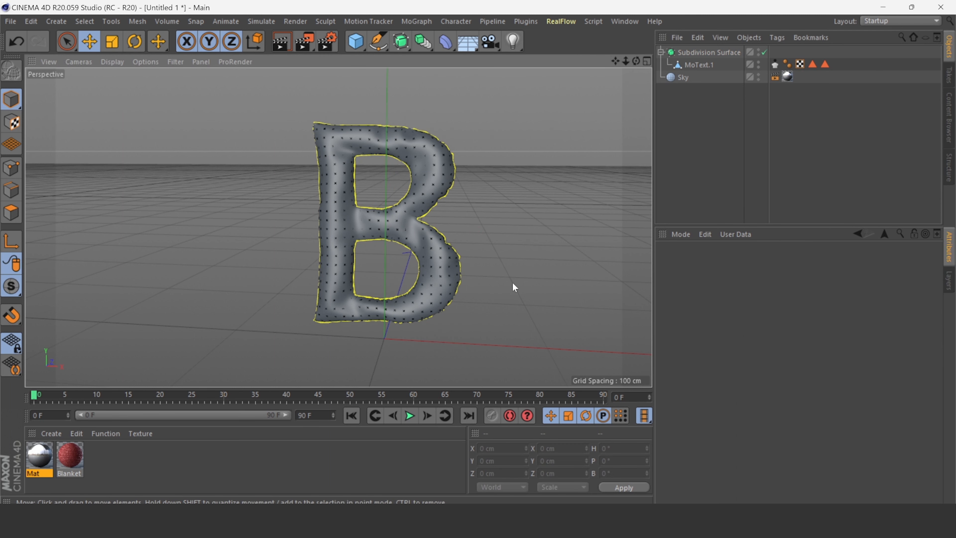
# Step: Add a Cloth Surface object and make the Subdivision Surface holding the letter its child
pyautogui.click(258, 22)
pyautogui.moveTo(266, 39)
pyautogui.click(343, 42)
pyautogui.click(690, 67)
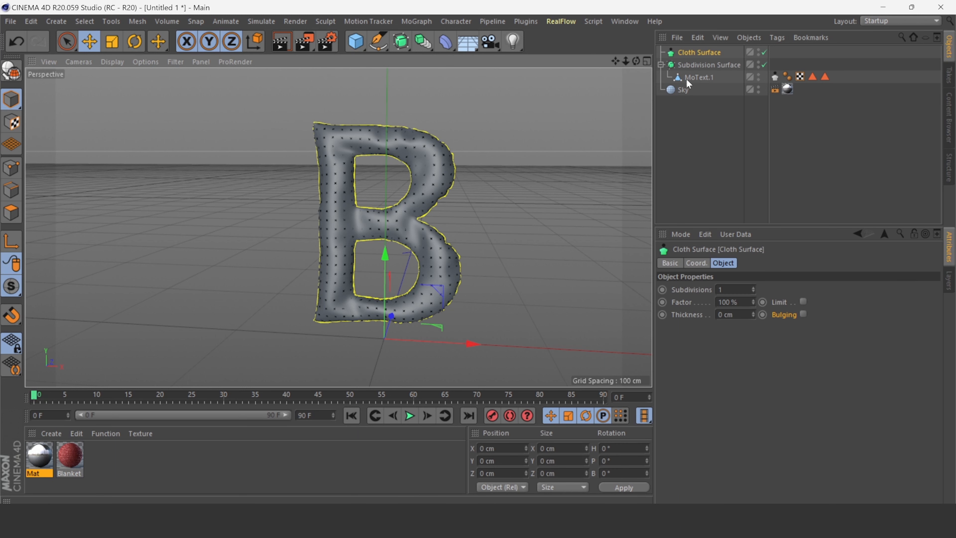
pyautogui.moveTo(698, 55); pyautogui.dragTo(697, 52)
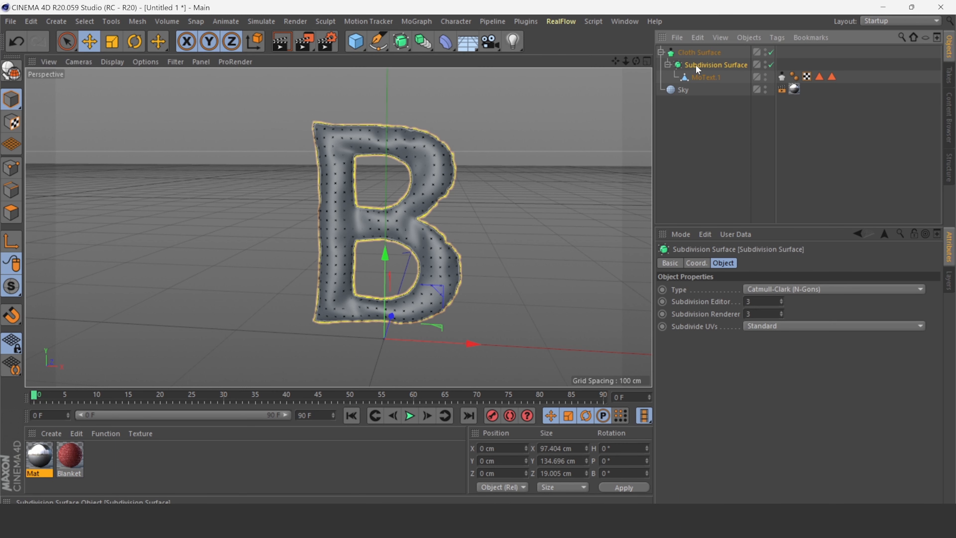
# Step: Set the Cloth Surface thickness to 2 cm and deselect the object
pyautogui.click(696, 51)
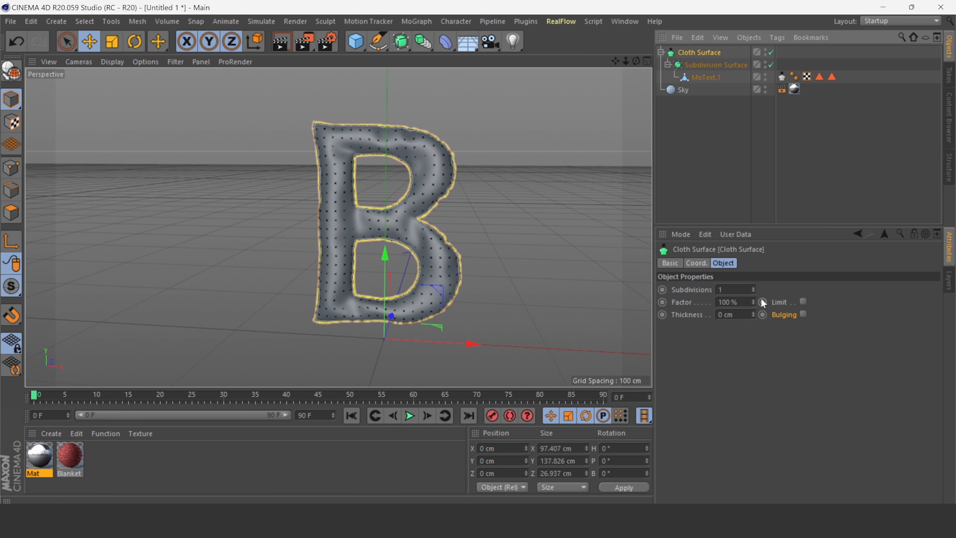
pyautogui.click(752, 312)
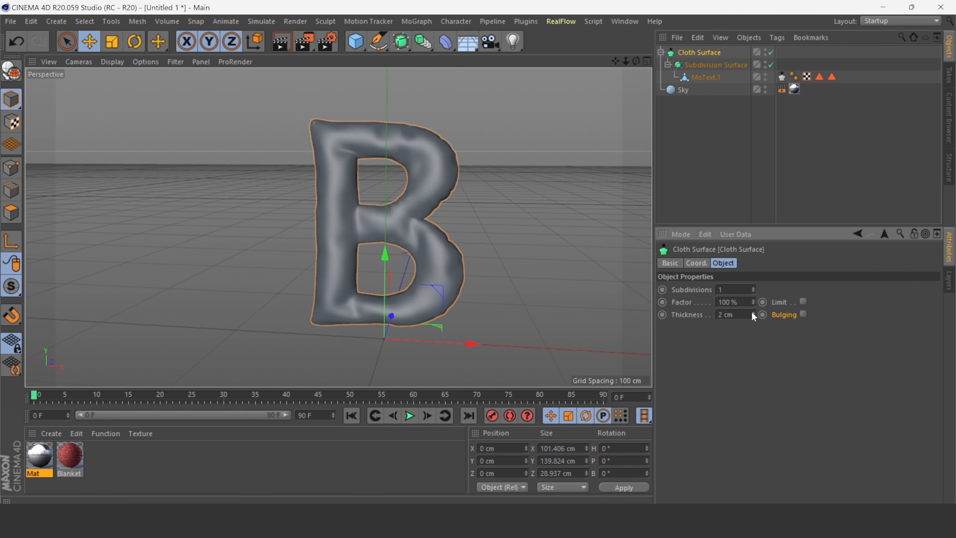
pyautogui.click(581, 269)
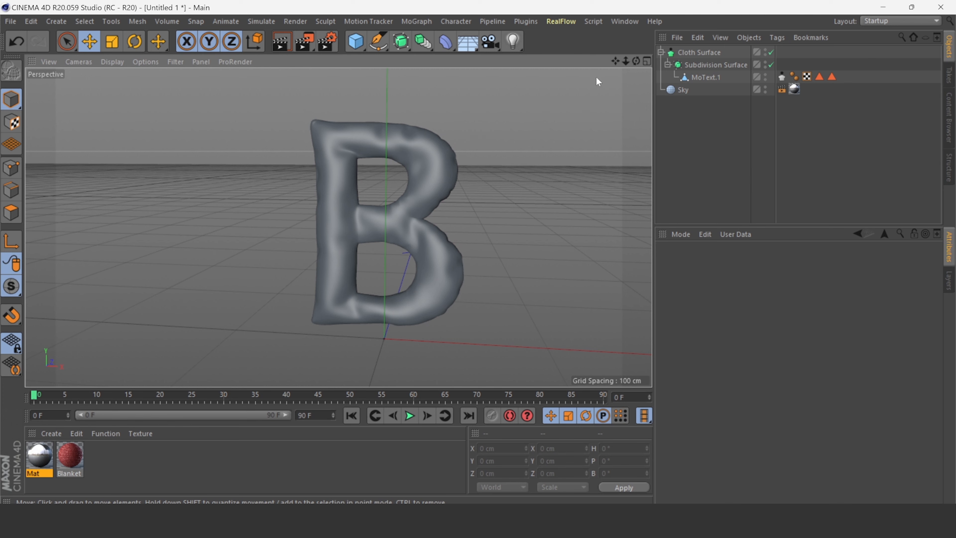
# Step: Apply the Blanket material to the Cloth Surface object and clear the selection
pyautogui.moveTo(635, 61); pyautogui.dragTo(847, 49)
pyautogui.scroll(-1, 556, 176)
pyautogui.moveTo(614, 61); pyautogui.dragTo(558, 73)
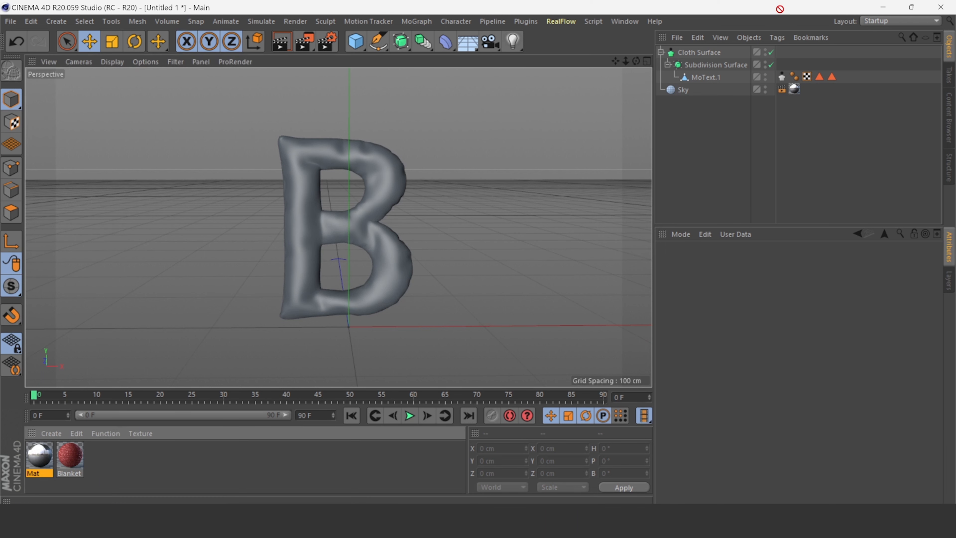
pyautogui.moveTo(712, 48); pyautogui.dragTo(711, 51)
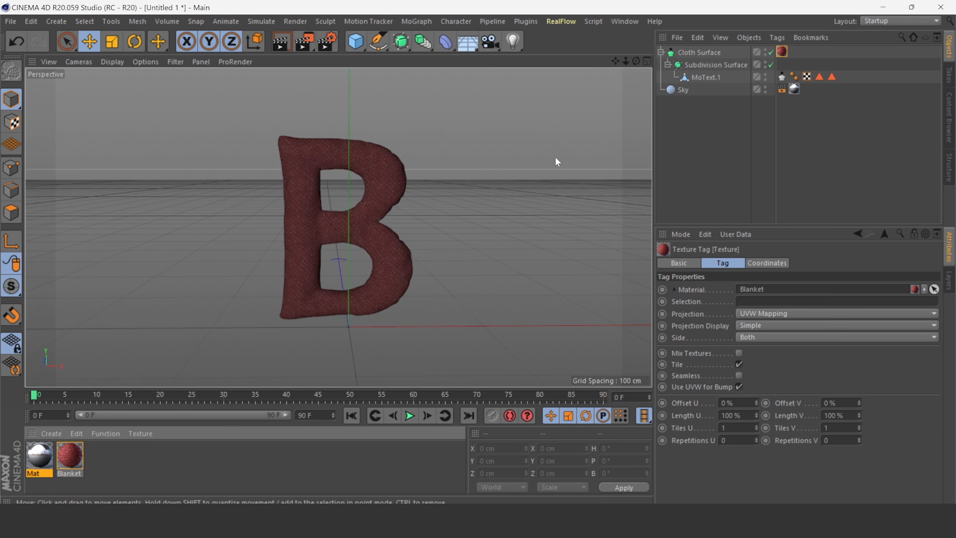
pyautogui.click(397, 204)
# Step: Render a close, nearly frontal view of the textured letter in the viewport, then dismiss the preview
pyautogui.scroll(1, 355, 217)
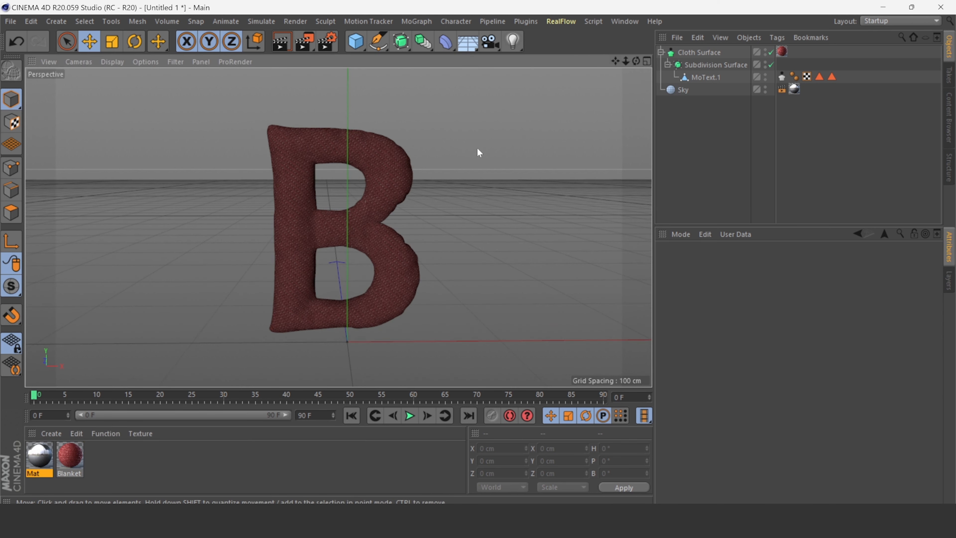
pyautogui.scroll(1, 477, 147)
pyautogui.moveTo(626, 60); pyautogui.dragTo(620, 80)
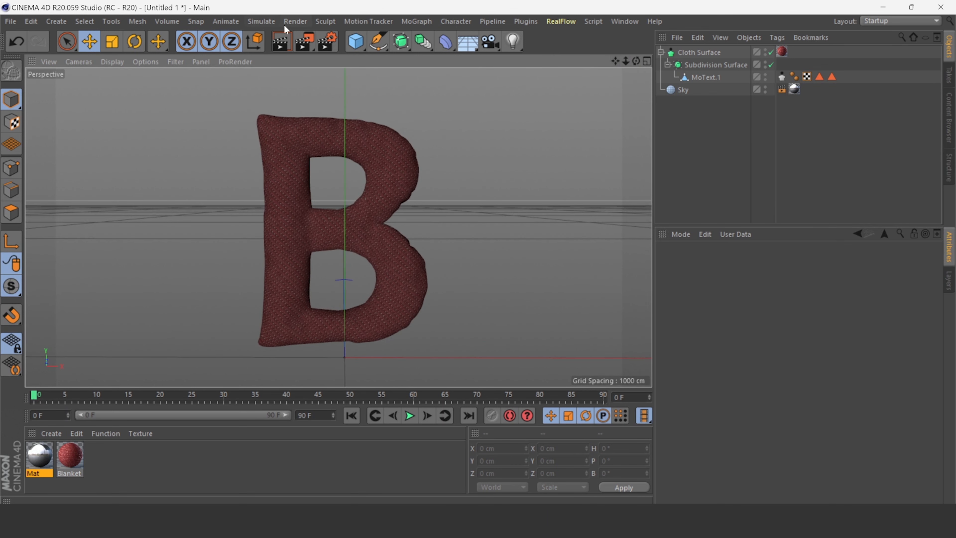
pyautogui.click(280, 42)
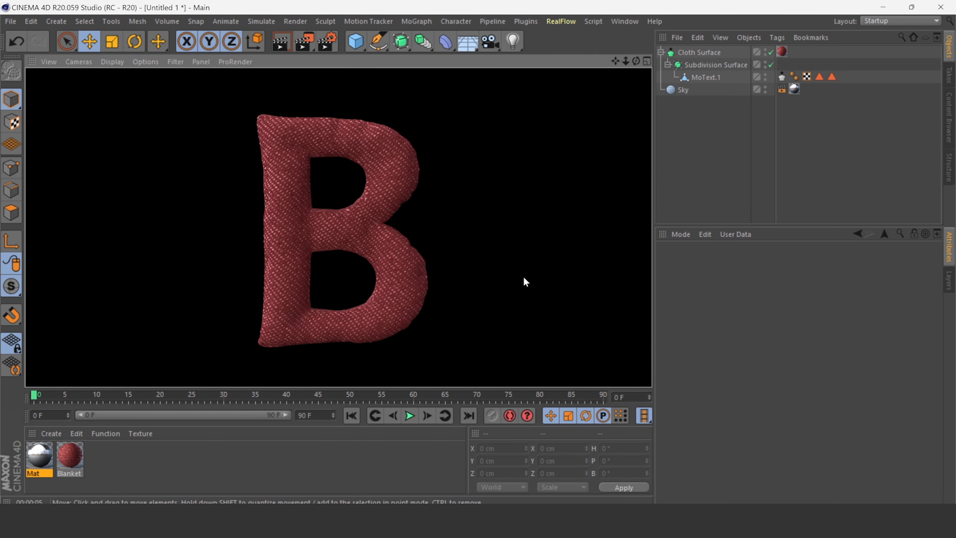
pyautogui.click(480, 245)
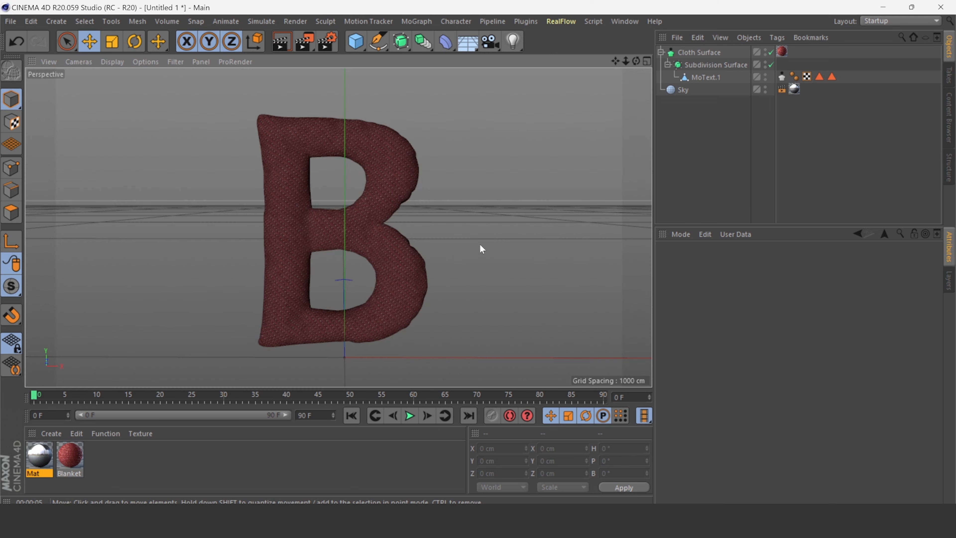
# Step: Render the letter in the viewport from an angled side view and dismiss the preview
pyautogui.moveTo(635, 61)
pyautogui.mouseDown()
pyautogui.moveTo(595, 62)
pyautogui.moveTo(621, 70)
pyautogui.mouseUp()
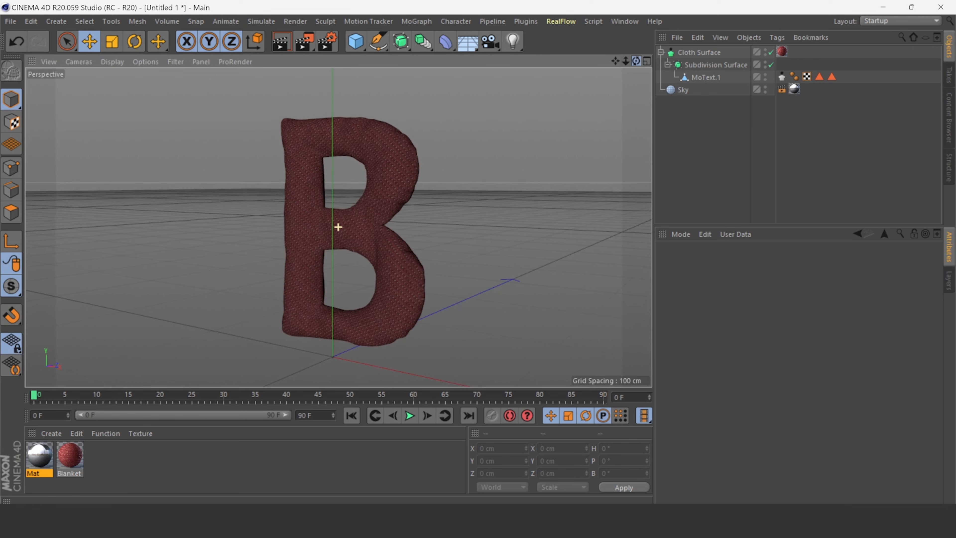
pyautogui.click(278, 49)
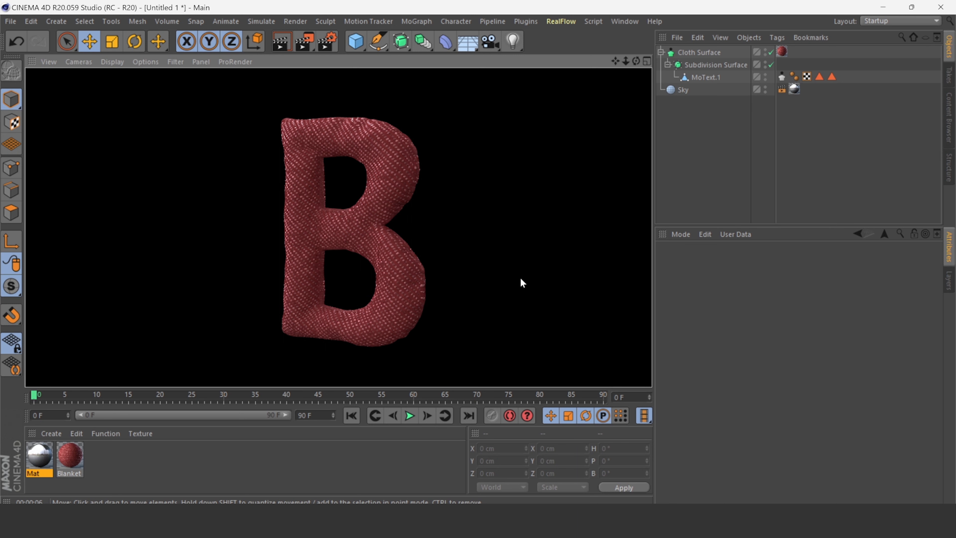
pyautogui.click(521, 281)
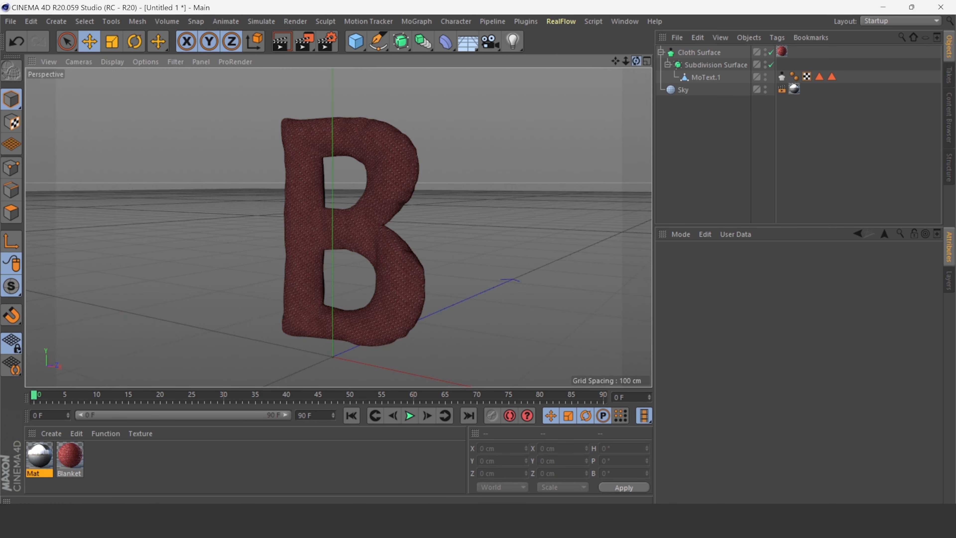